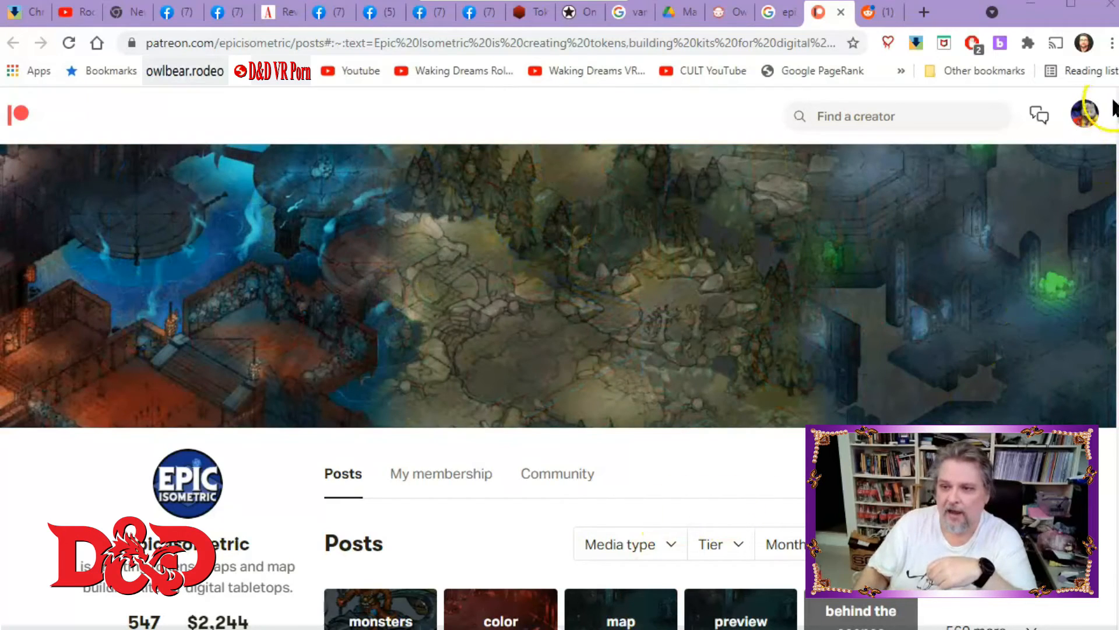
Scroll through the Epic Isometric Patreon posts to review the token and map previews.
scroll(1114, 107, "down", 8)
scroll(681, 408, "down", 15)
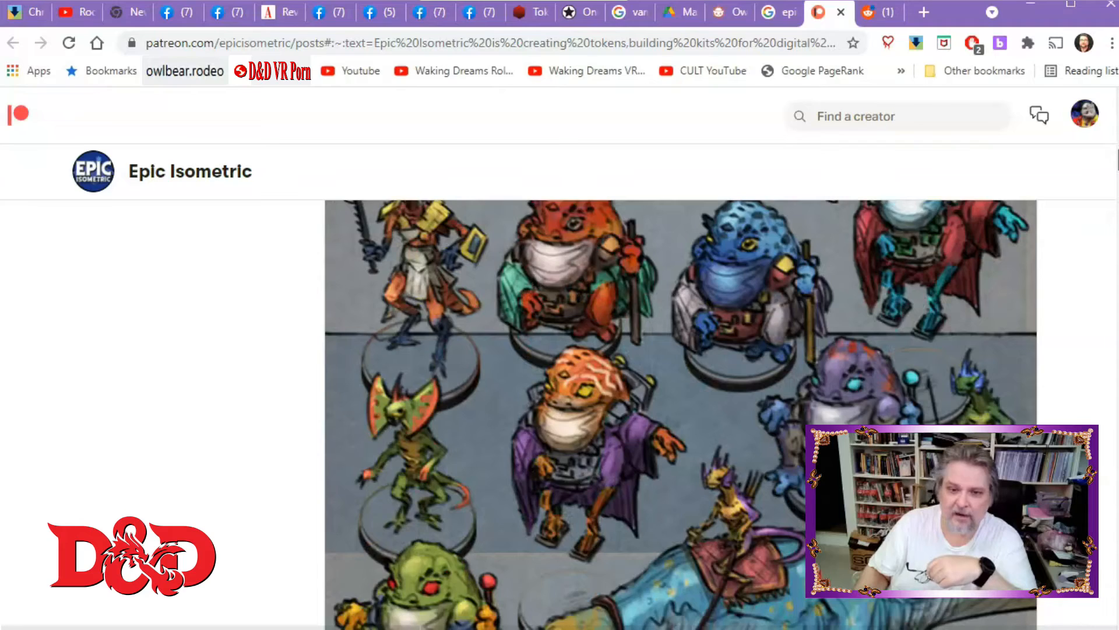
scroll(681, 408, "down", 15)
scroll(681, 408, "down", 10)
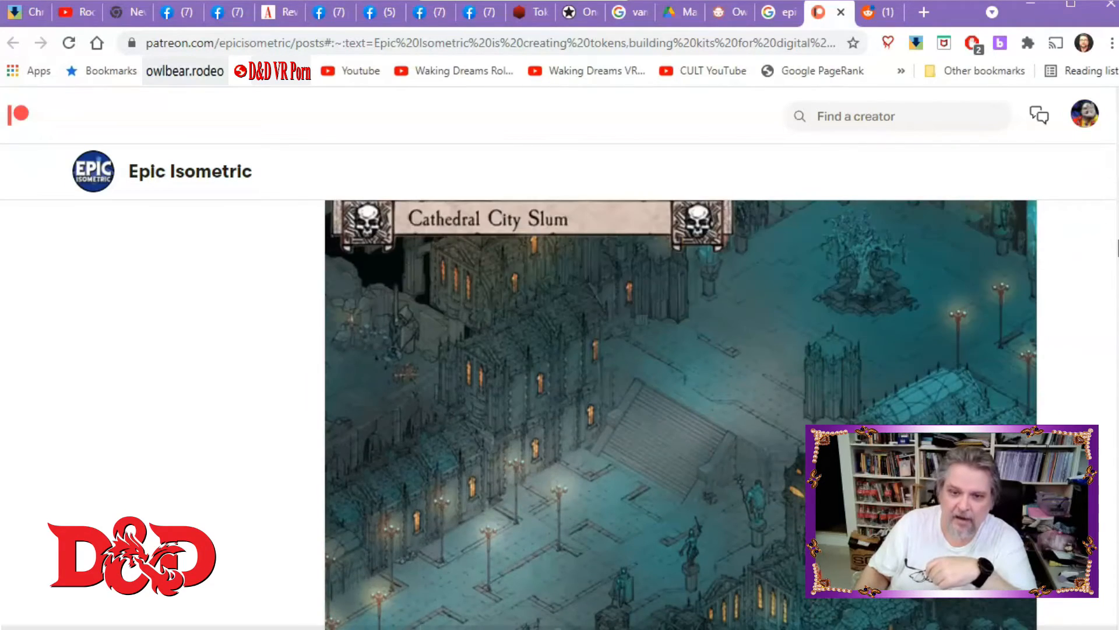
scroll(681, 408, "up", 1)
scroll(681, 408, "down", 8)
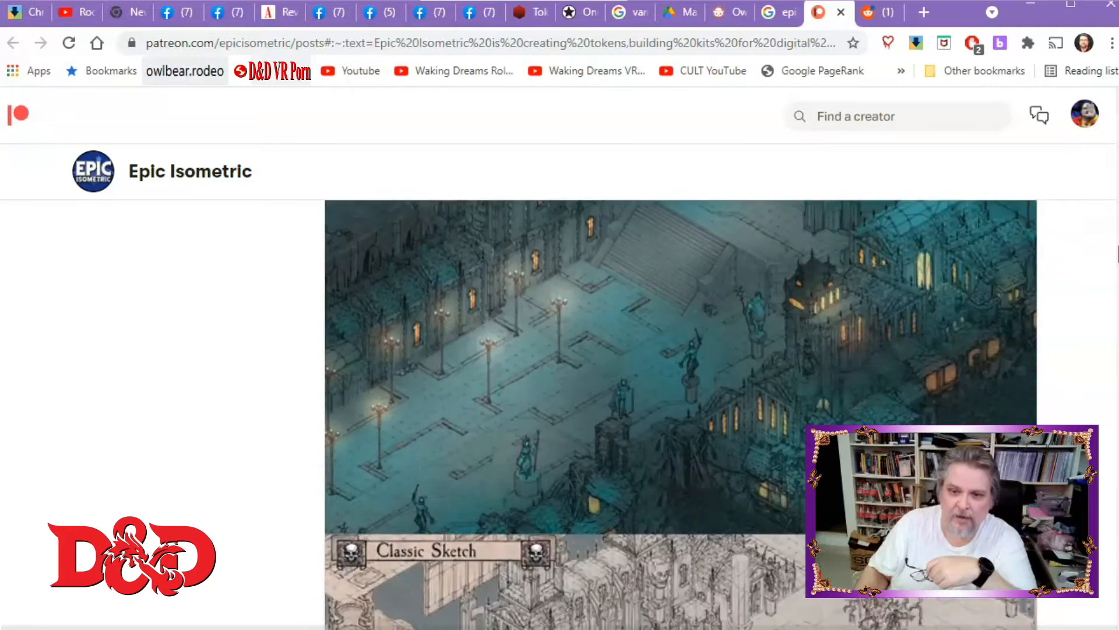
scroll(681, 408, "down", 15)
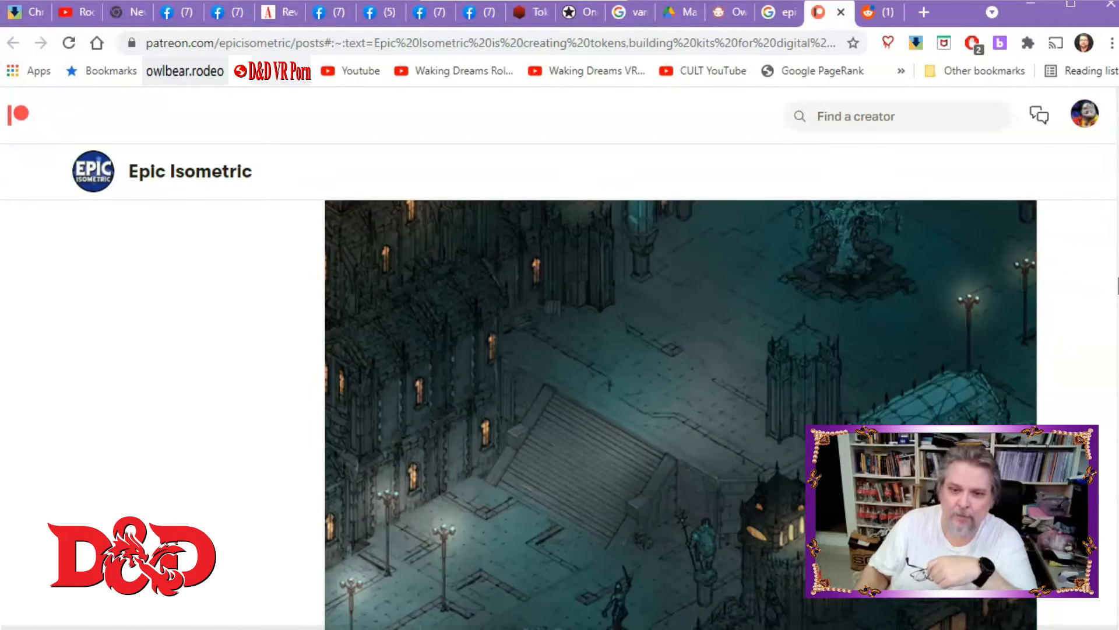
scroll(681, 408, "down", 4)
scroll(681, 408, "up", 20)
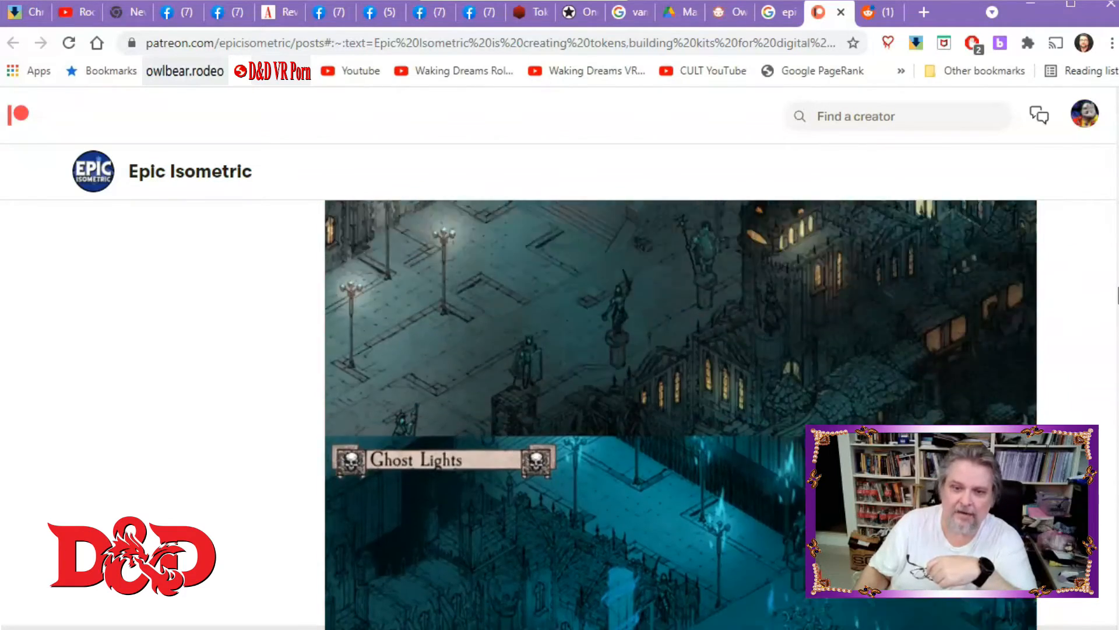
scroll(681, 408, "up", 15)
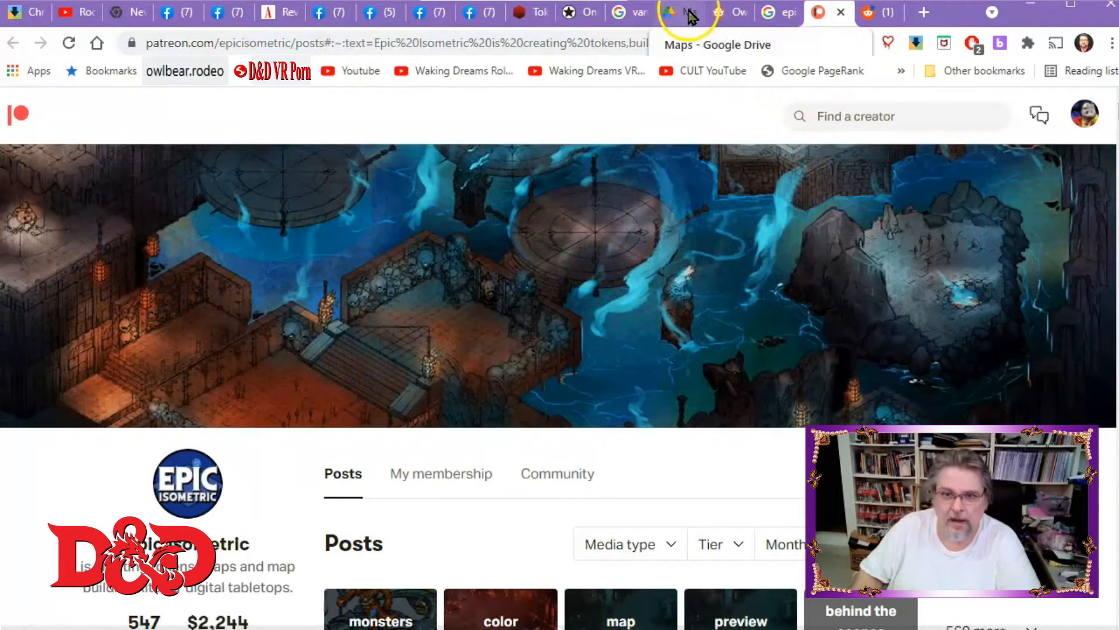
Switch to the Google Drive tab and open the DwarvenMine_Acolyte folder inside Maps.
left_click(687, 14)
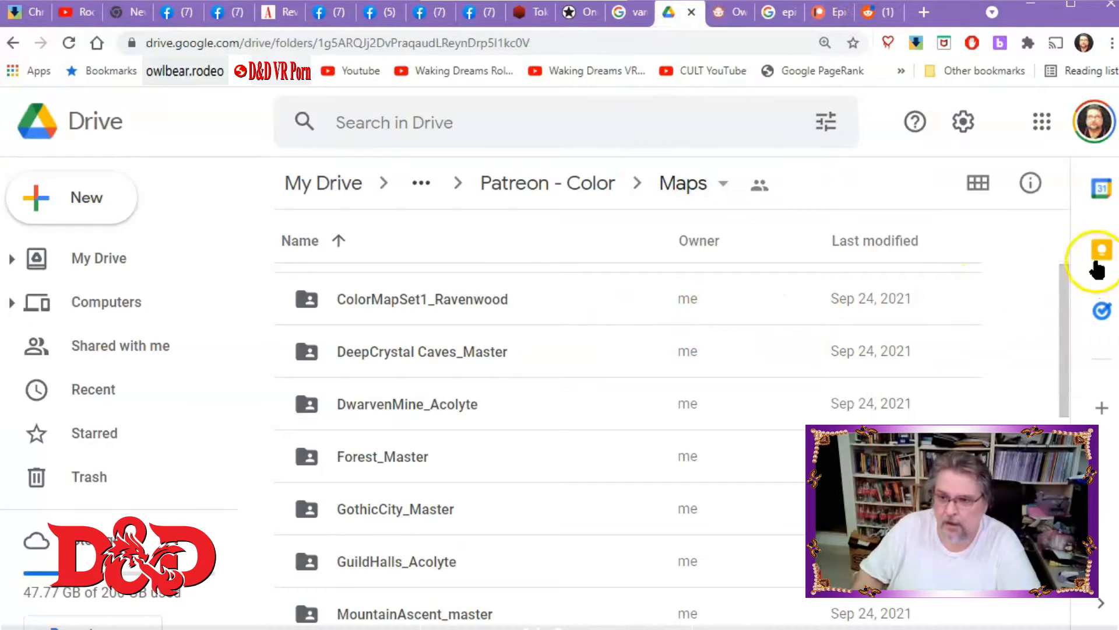
left_click_drag(1067, 283, 1056, 507)
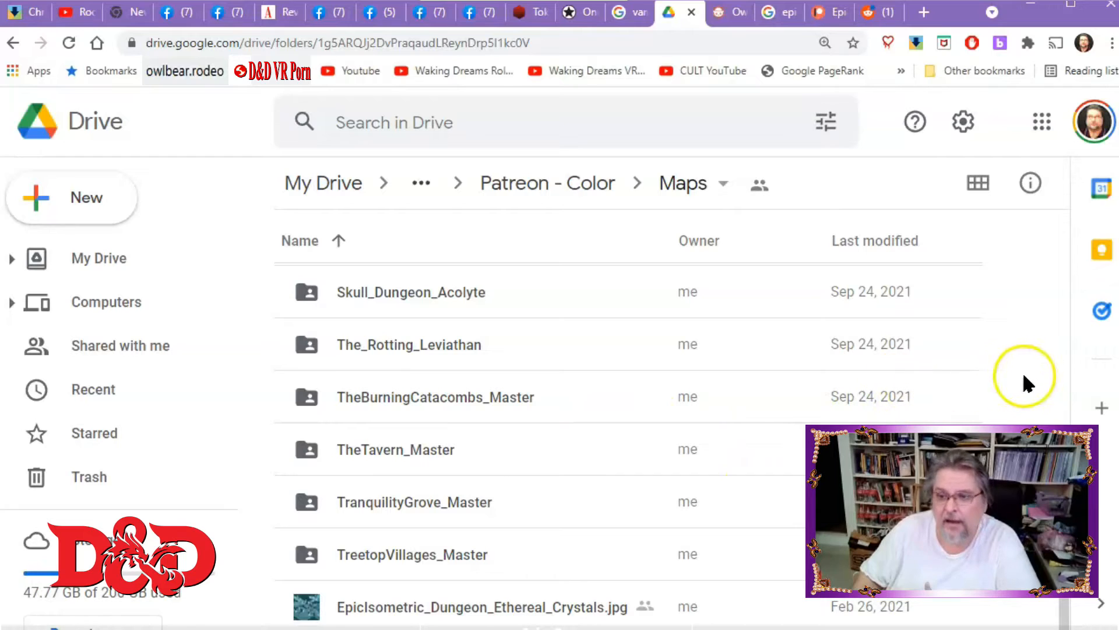
left_click(1062, 374)
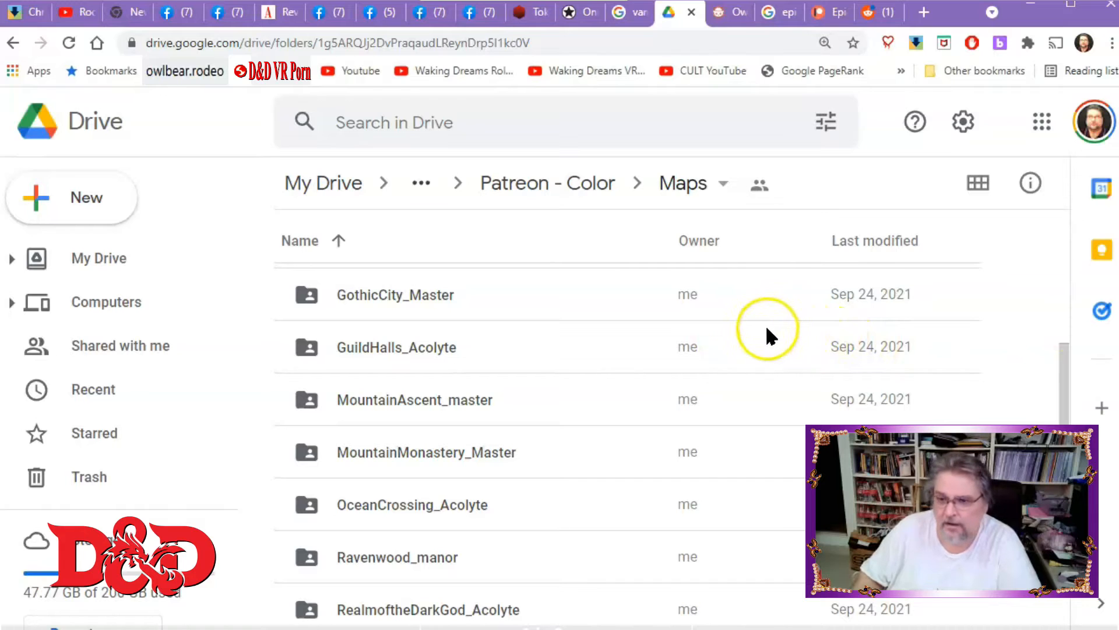
left_click_drag(1062, 353, 1038, 276)
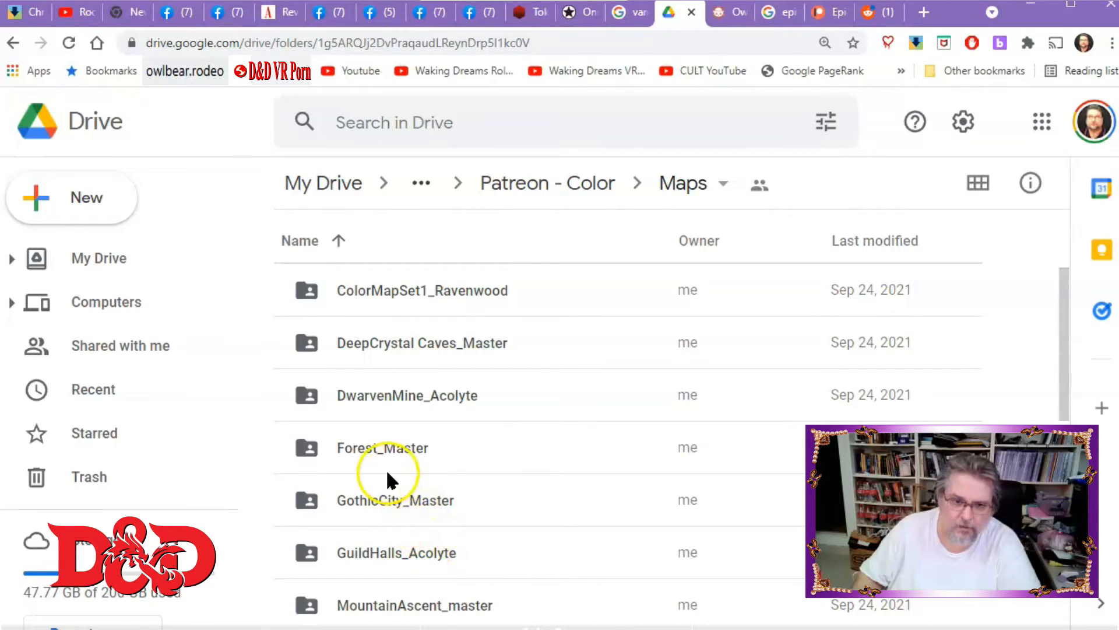
left_click(374, 400)
double_click(374, 400)
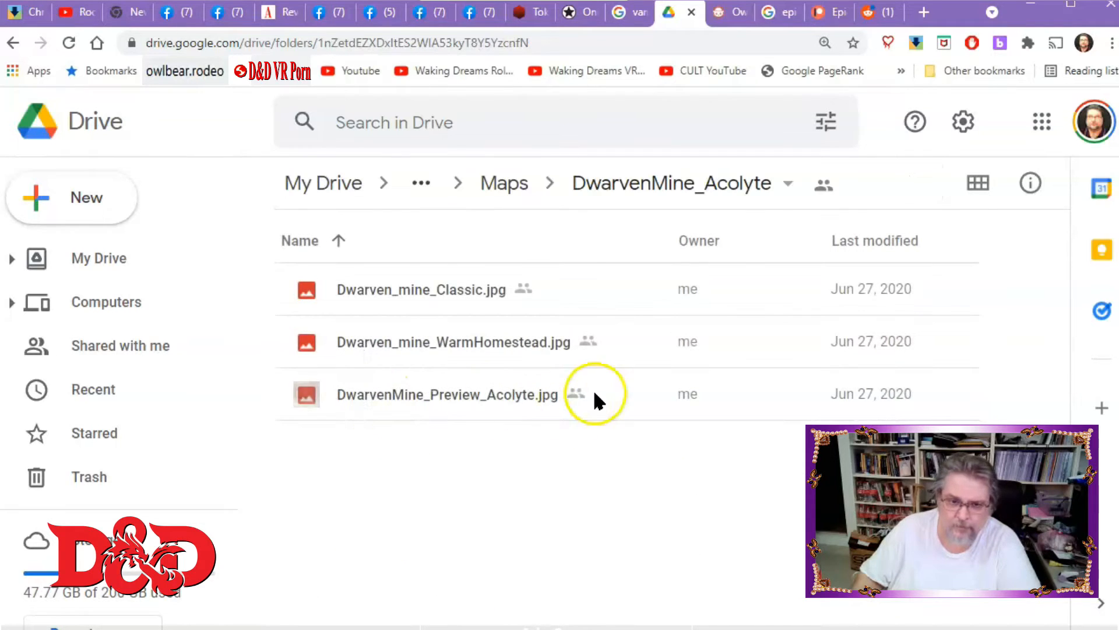
Preview Dwarven_mine_Classic.jpg and step through the other map images in the folder.
left_click(400, 292)
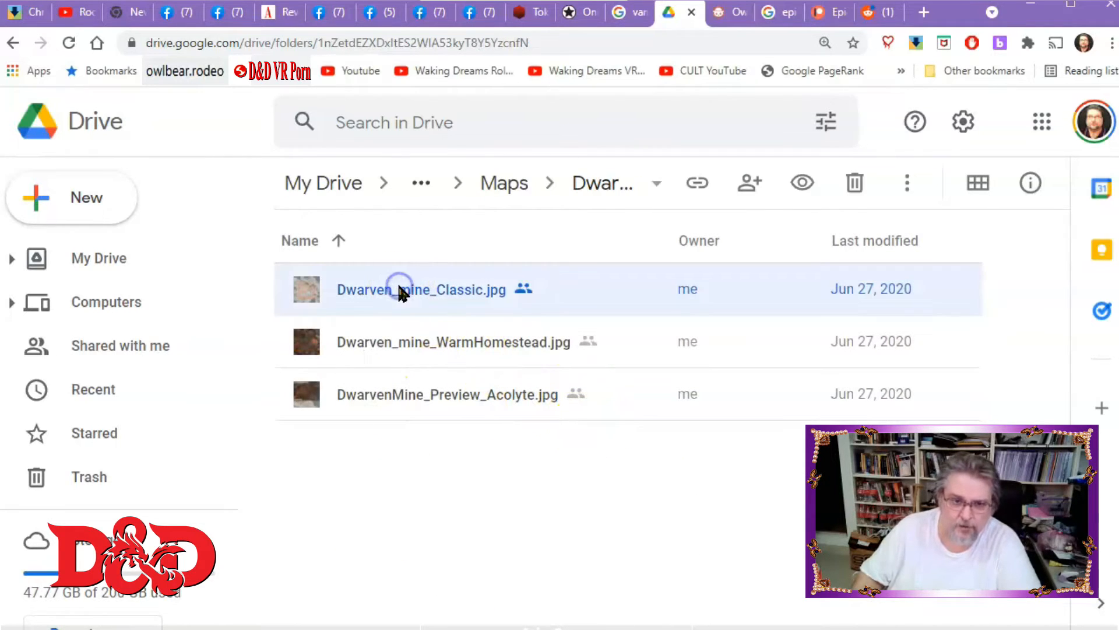
key("Return")
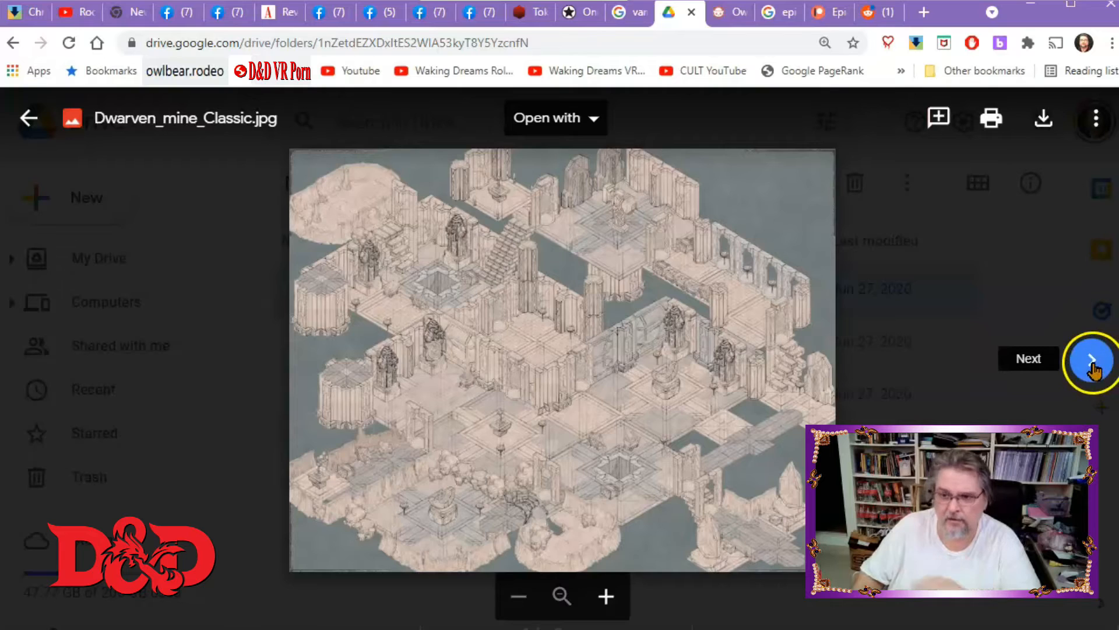
left_click(1094, 367)
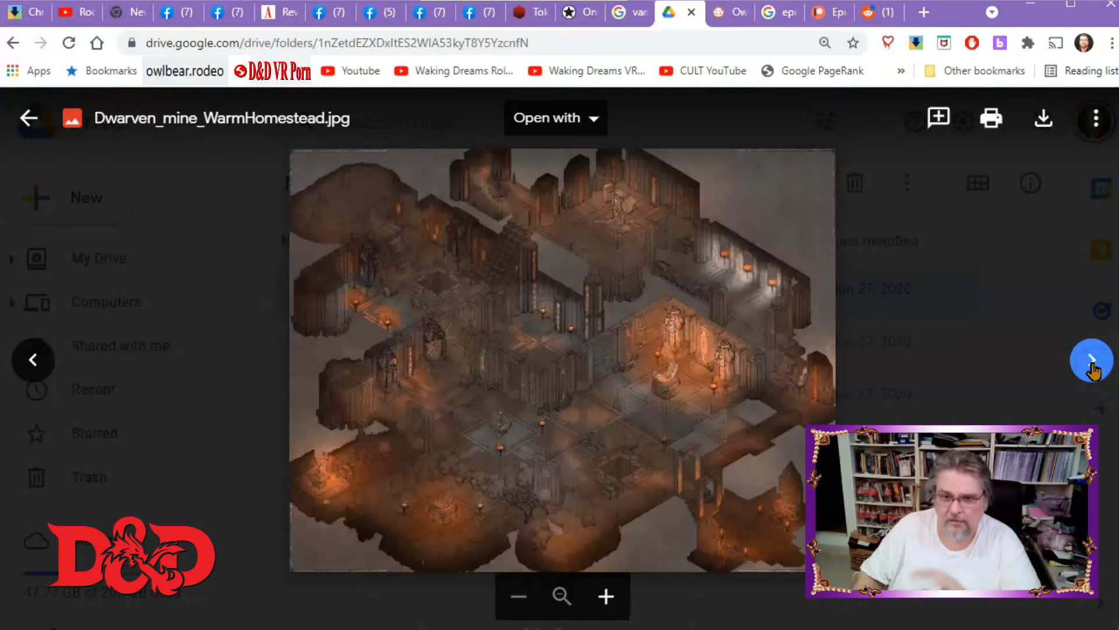
left_click(1091, 372)
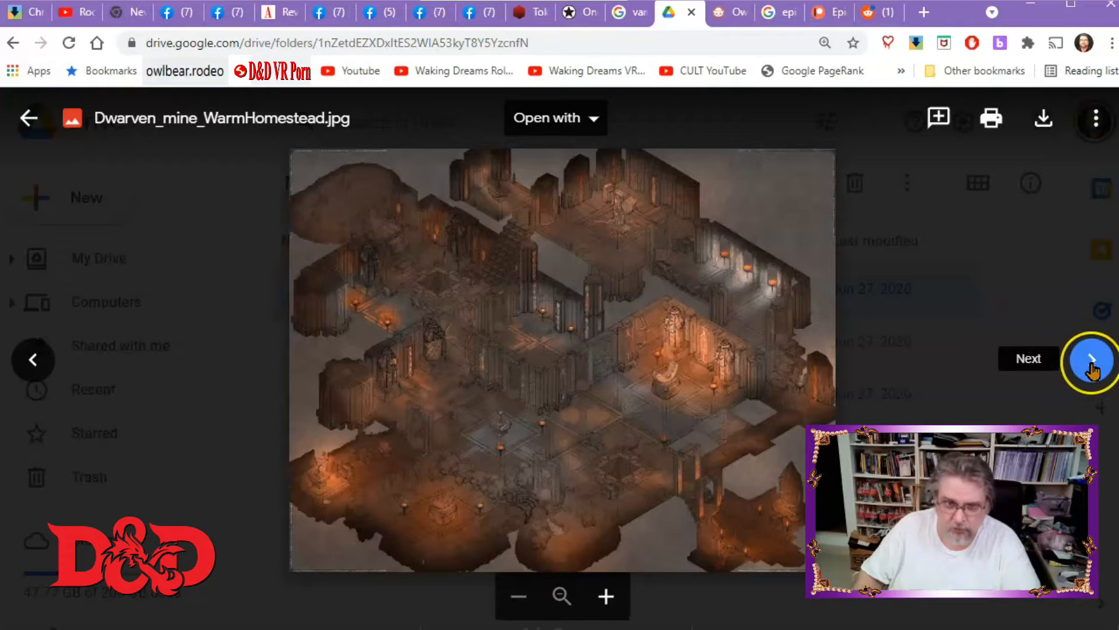
left_click(1092, 360)
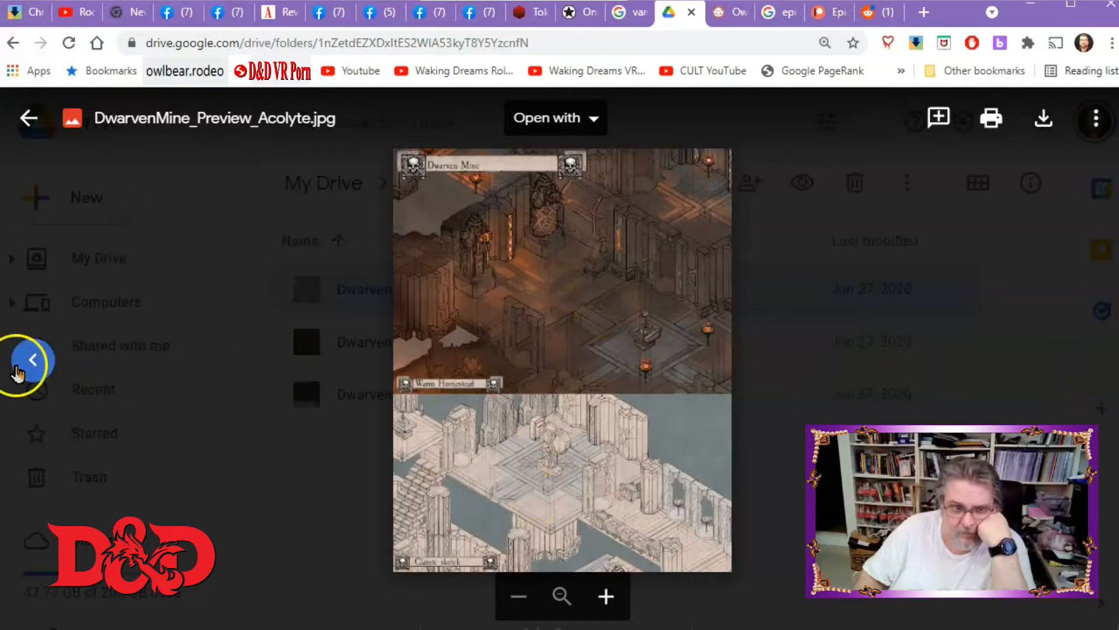
left_click(34, 364)
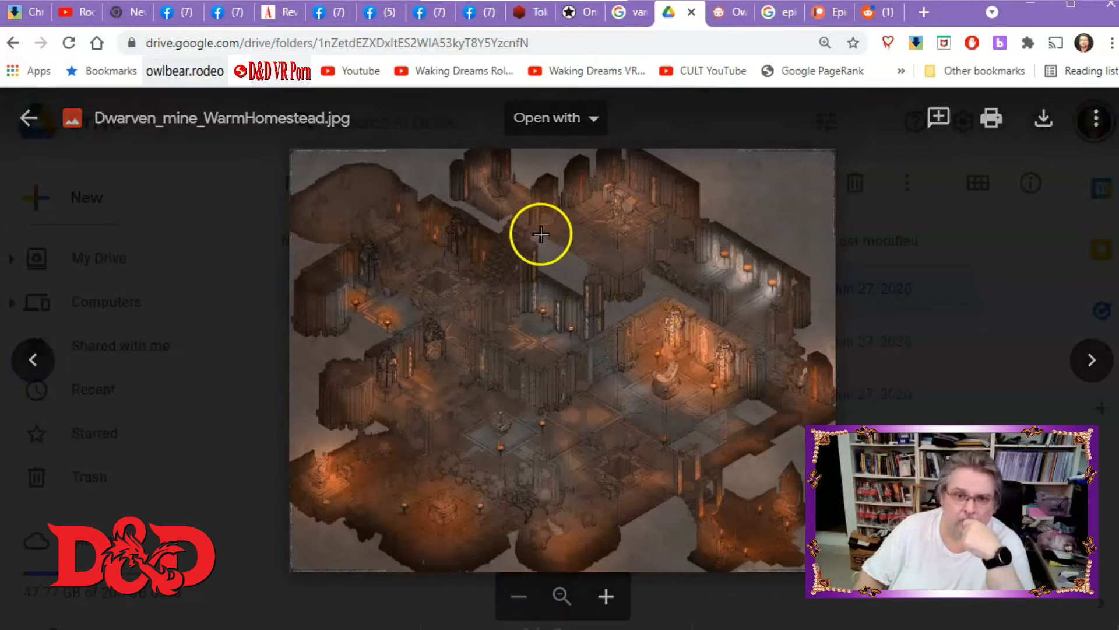
Browse back through the map previews to the Classic map and close the preview.
left_click(595, 119)
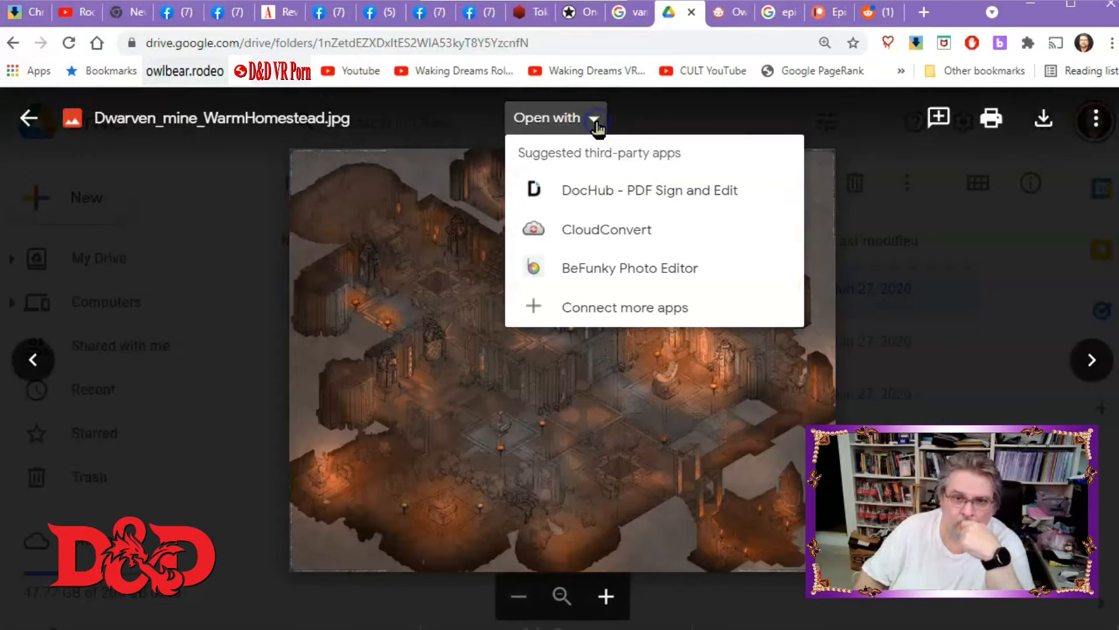
left_click(426, 319)
right_click(436, 314)
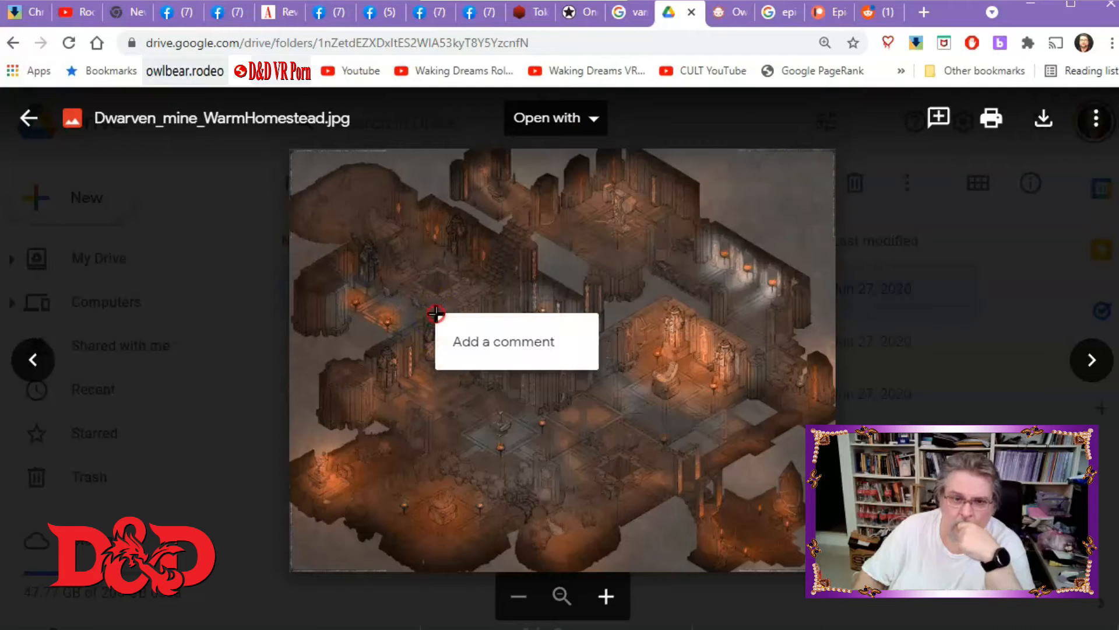
left_click(38, 358)
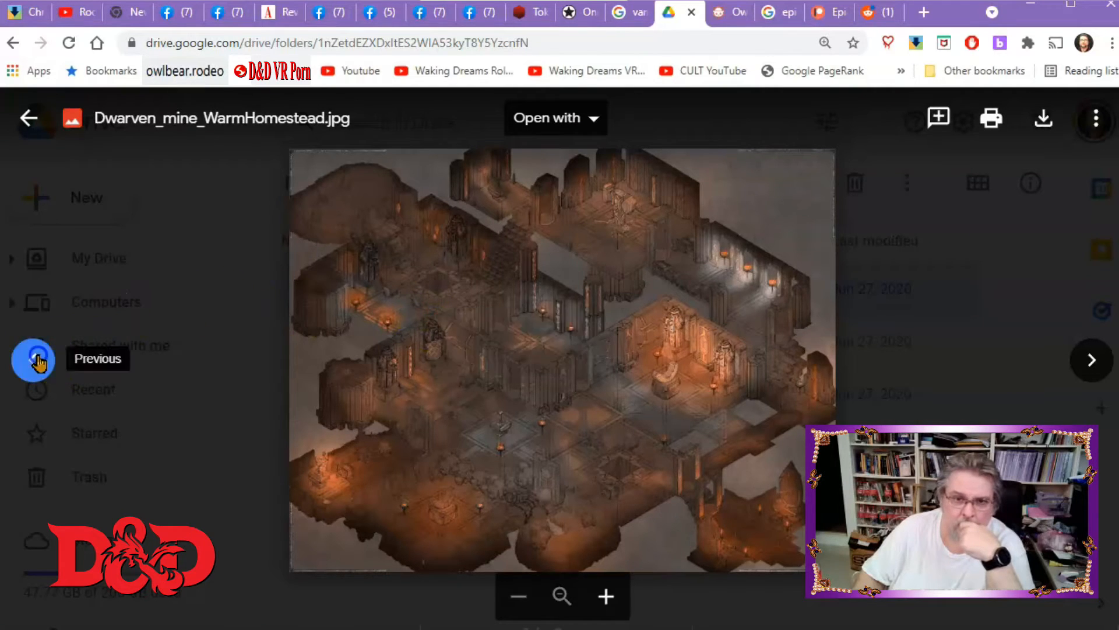
left_click(38, 359)
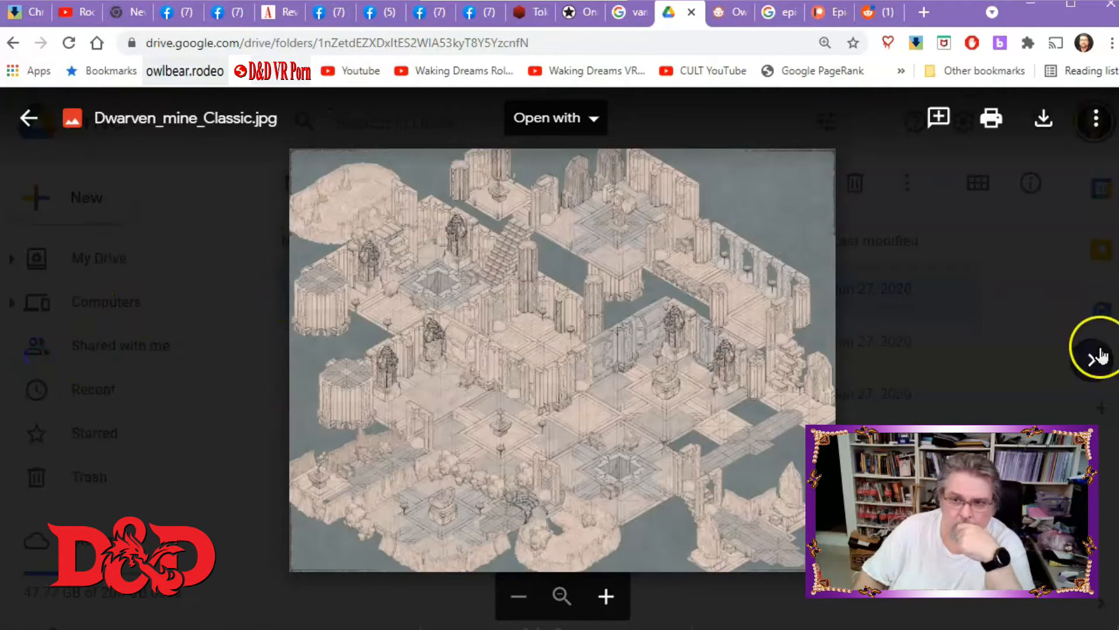
left_click(165, 436)
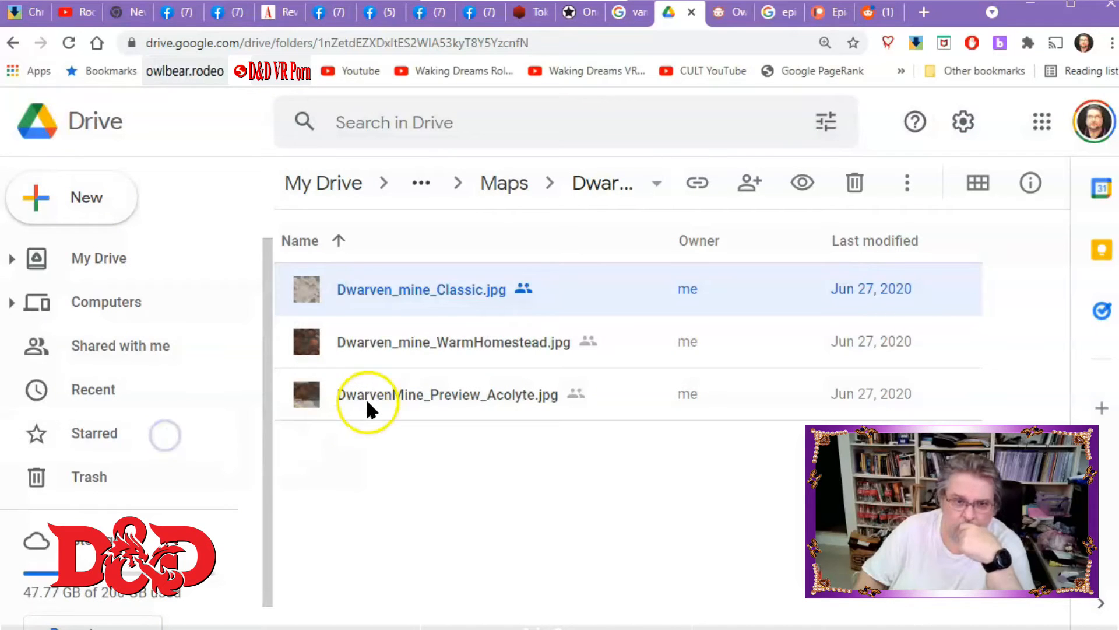
Download Dwarven_mine_WarmHomestead.jpg from the folder.
left_click(394, 344)
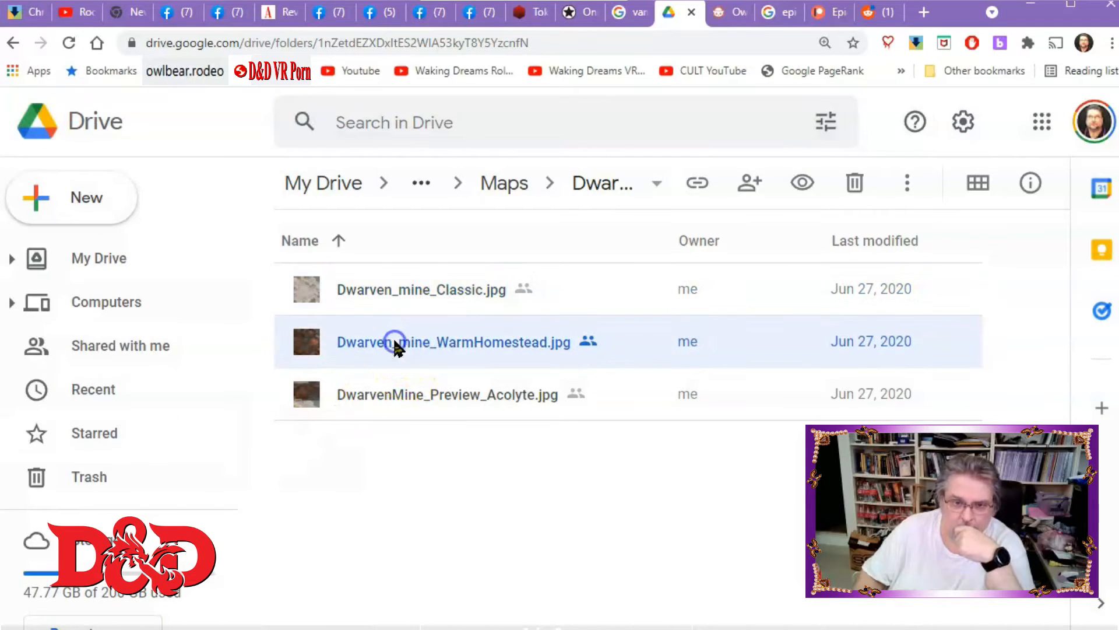
right_click(523, 344)
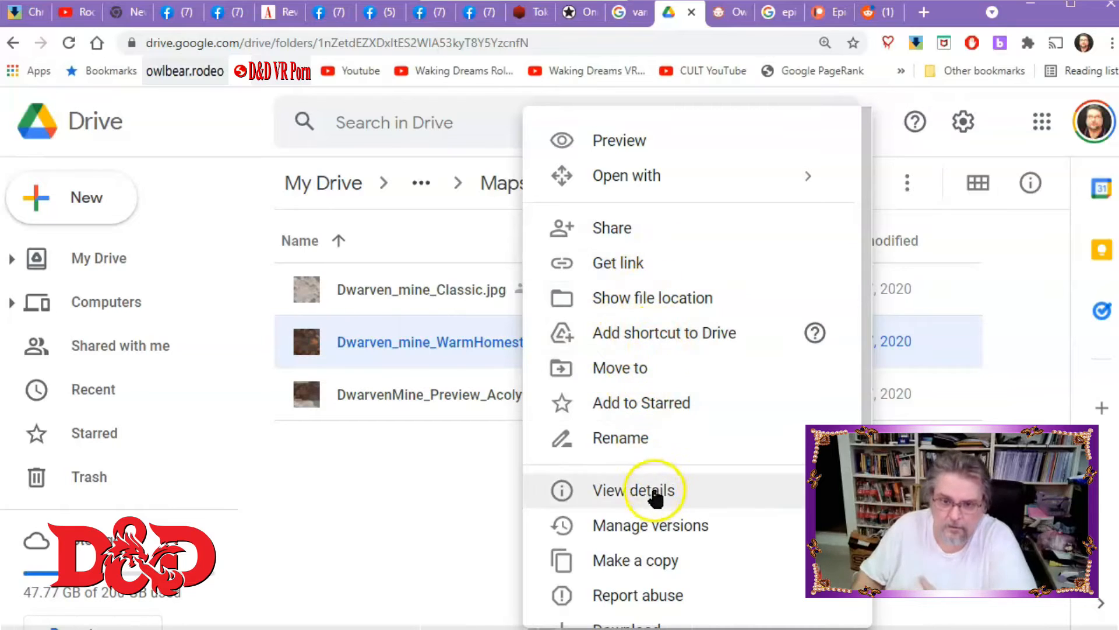
left_click(647, 626)
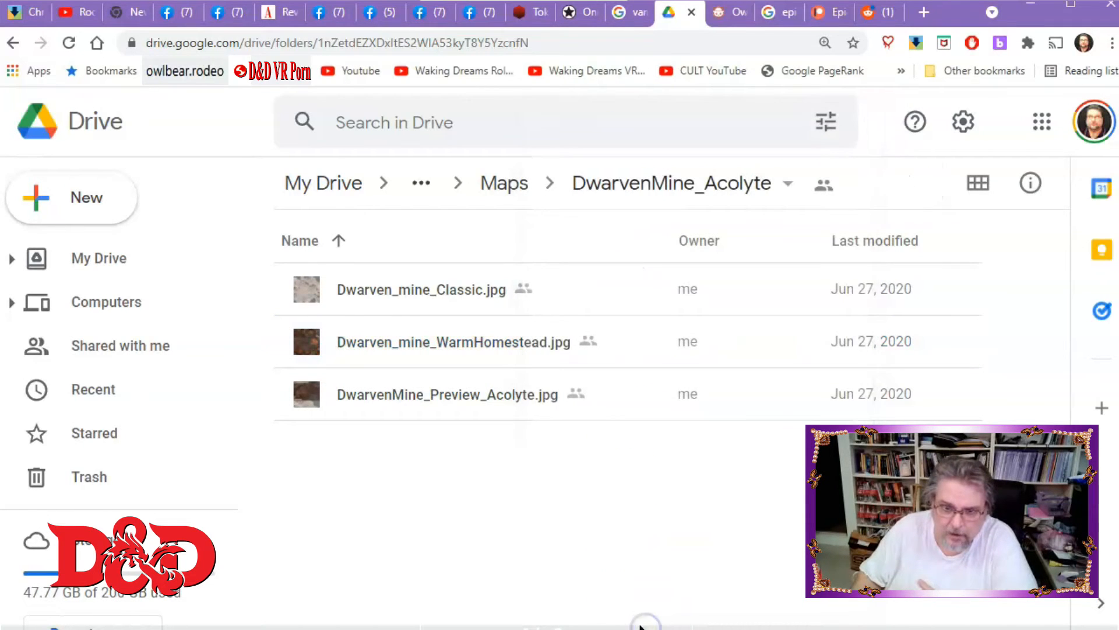
right_click(398, 344)
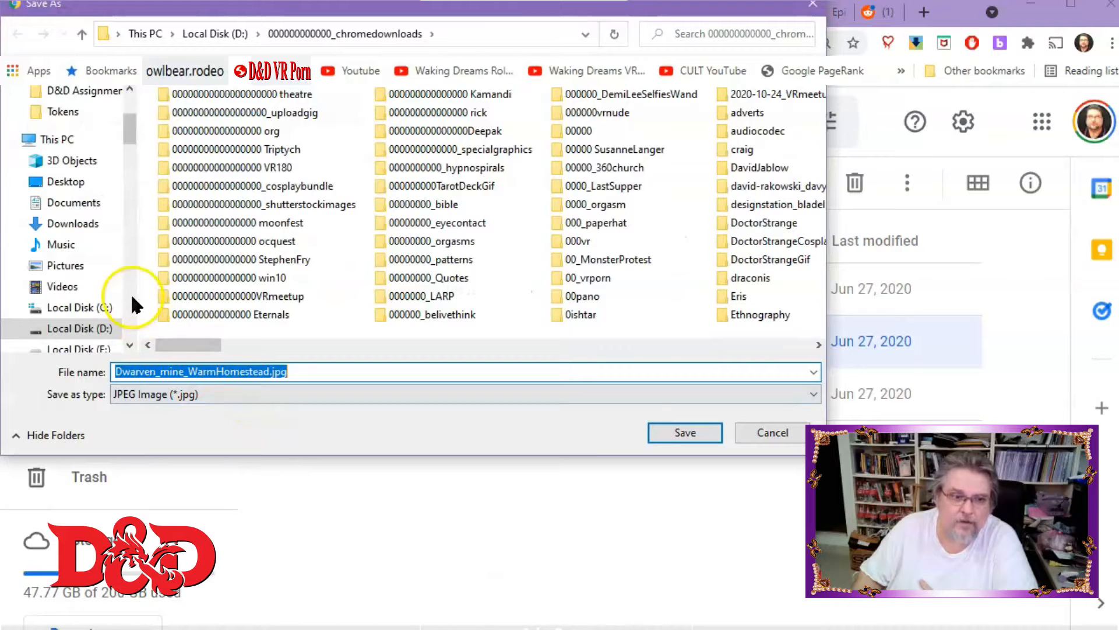
Save the download into the Tokens folder on the vidcopything (M:) drive.
scroll(124, 291, "down", 5)
left_click(79, 154)
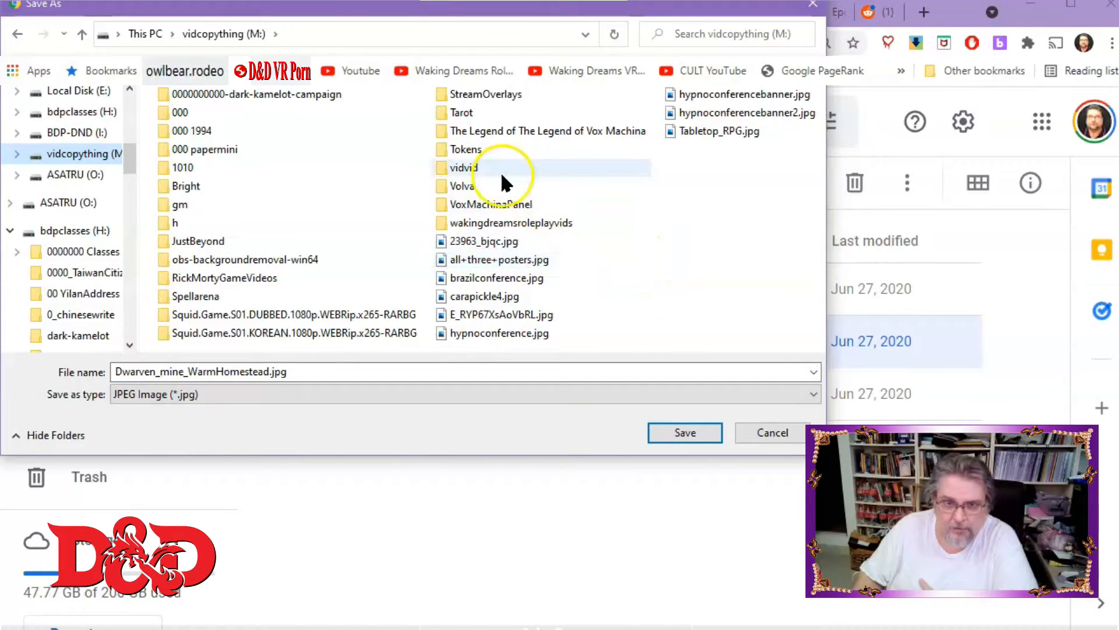
double_click(461, 149)
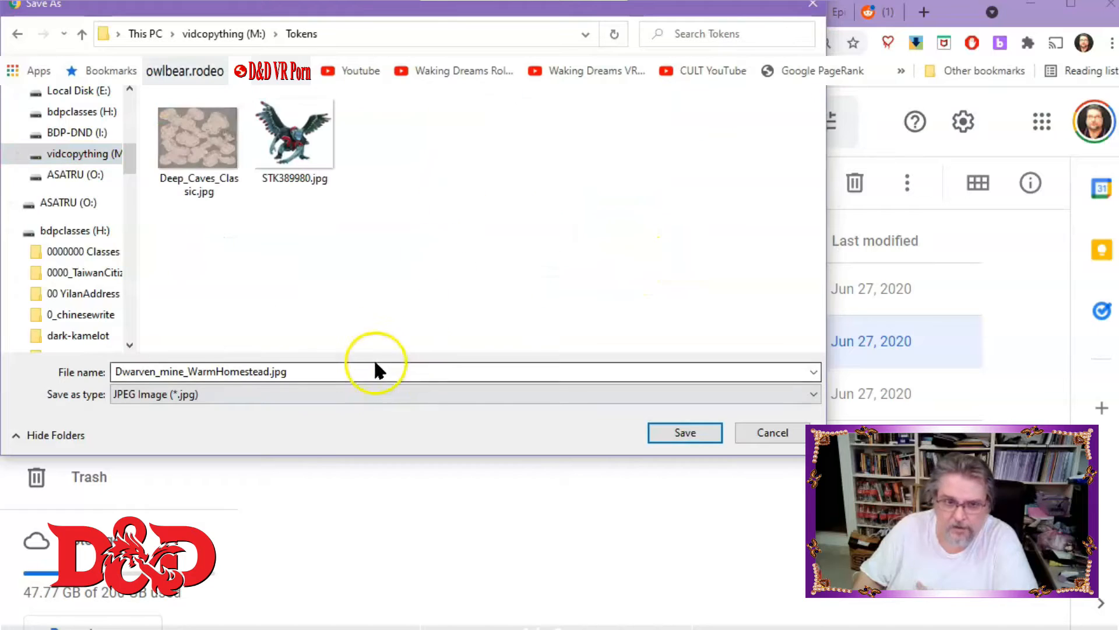
left_click(657, 432)
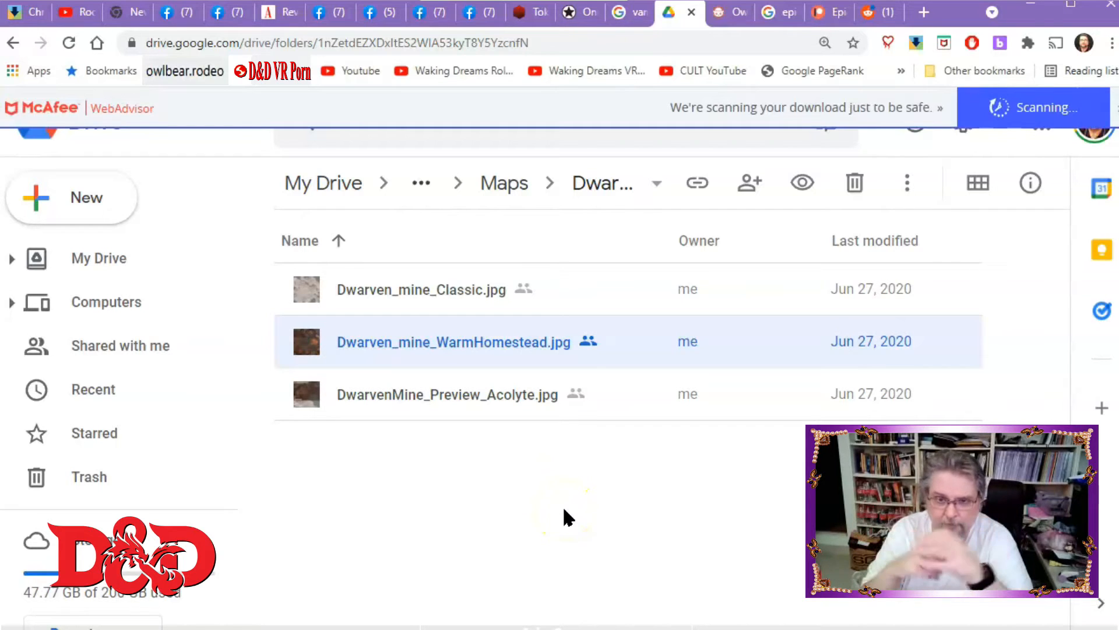
left_click(798, 495)
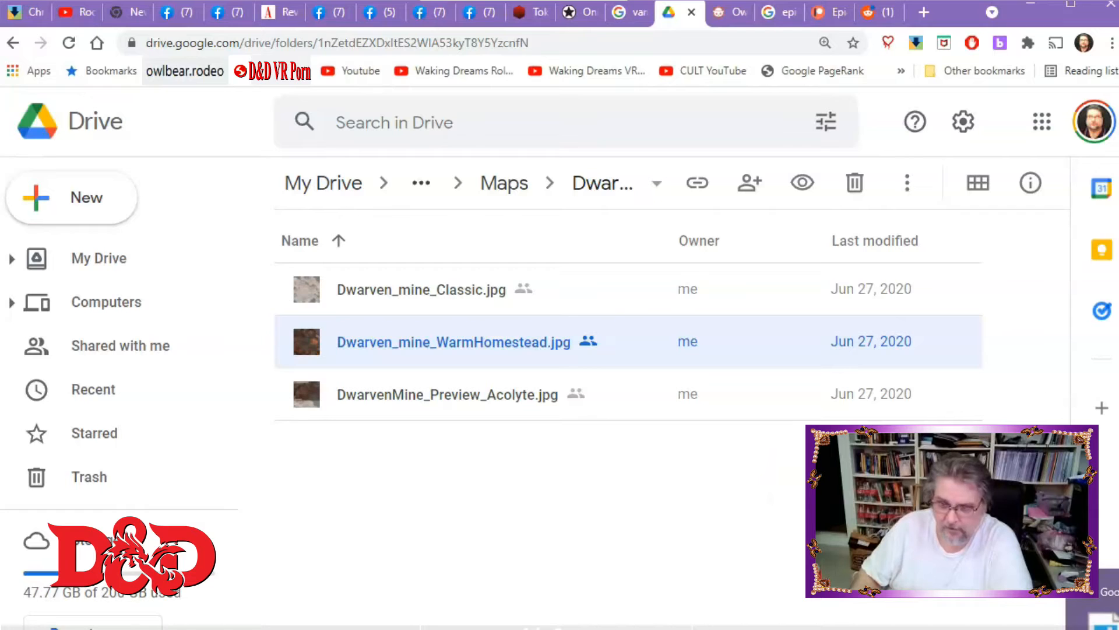
Switch to the Tokens folder in File Explorer and open the downloaded WarmHomestead map image.
key("alt+Tab")
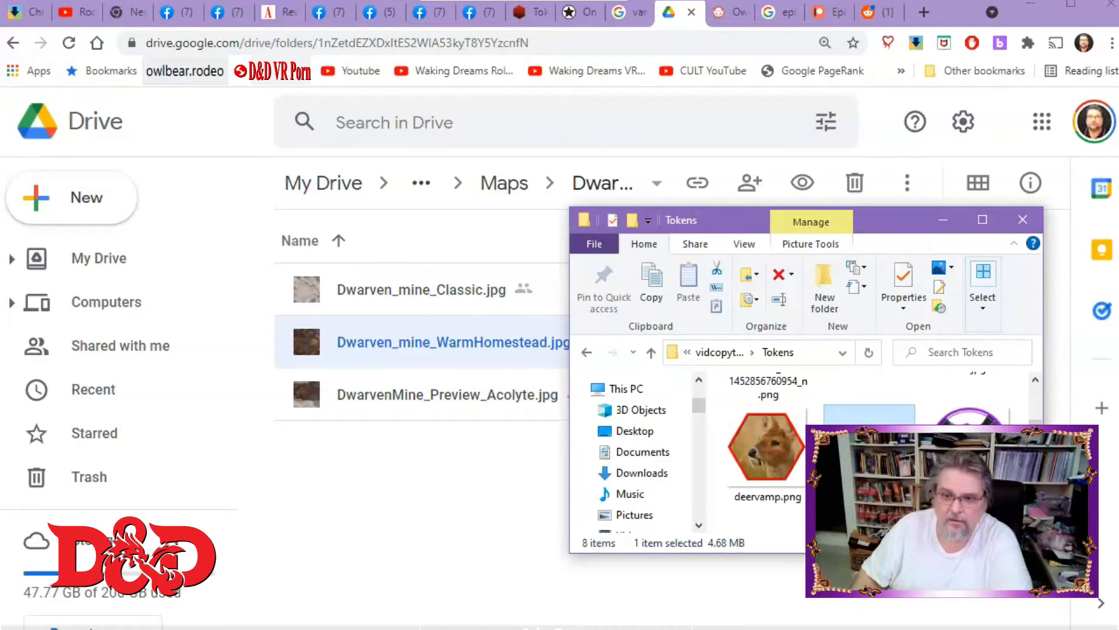
left_click_drag(717, 220, 374, 115)
left_click_drag(694, 450, 860, 563)
double_click(790, 331)
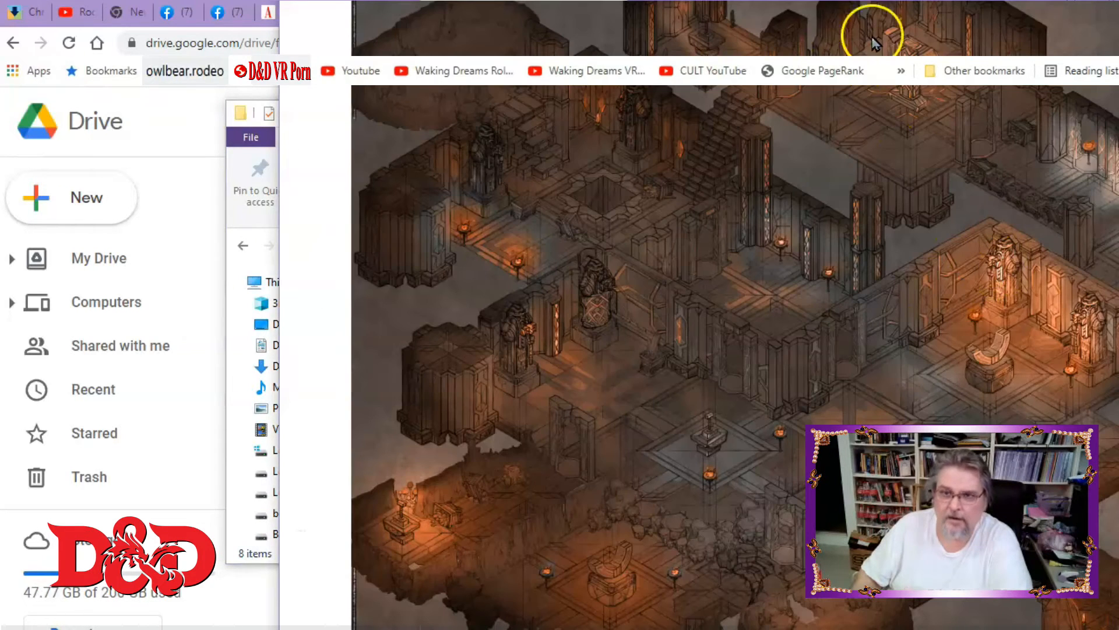
Look over the opened map image and switch to Photoshop.
left_click_drag(758, 2, 528, 23)
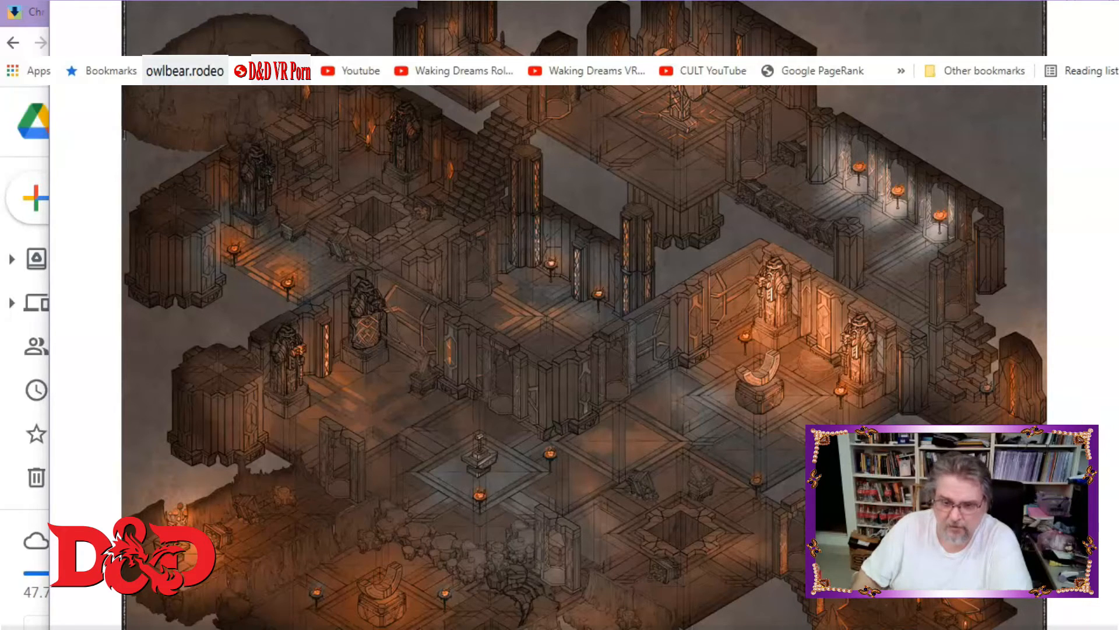
scroll(584, 315, "down", 3)
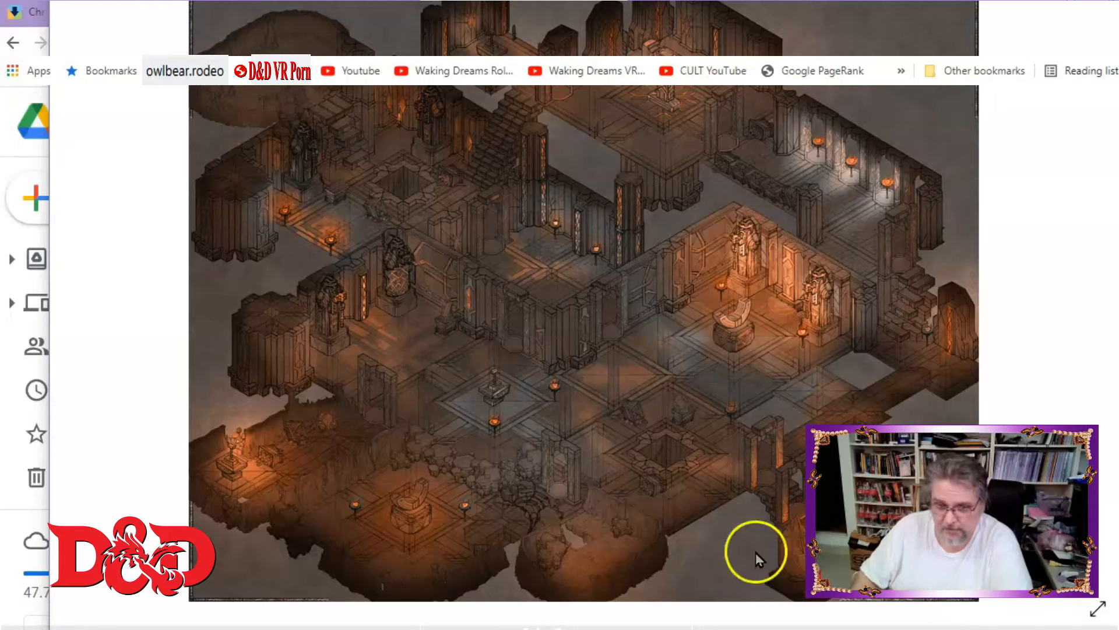
left_click(685, 627)
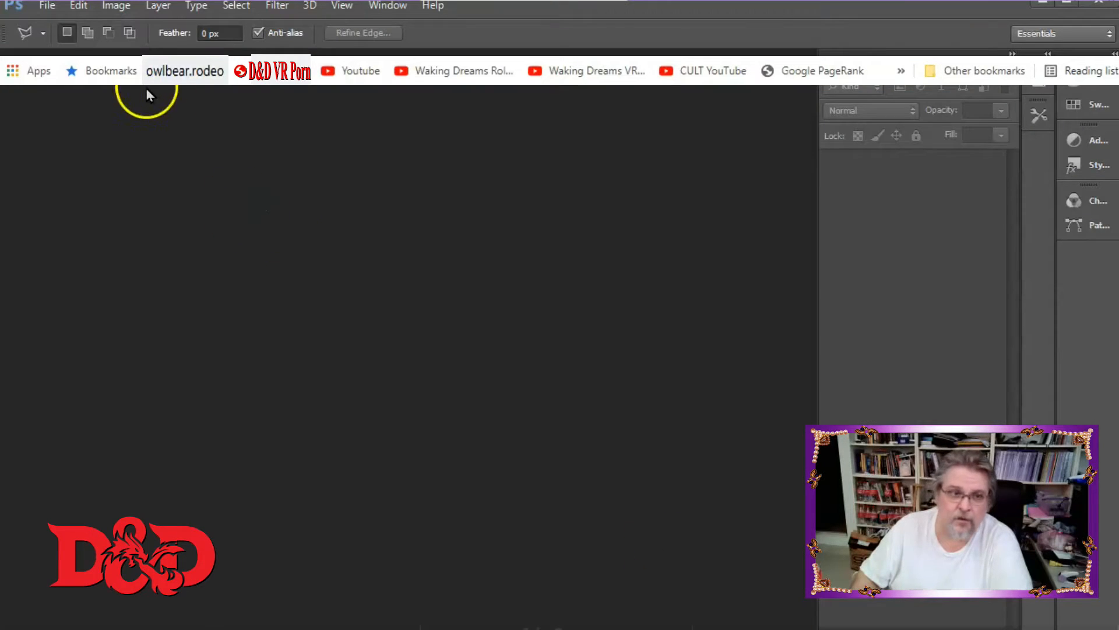
Open Dwarven_mine_WarmHomestead.jpg from the Tokens folder.
left_click(46, 6)
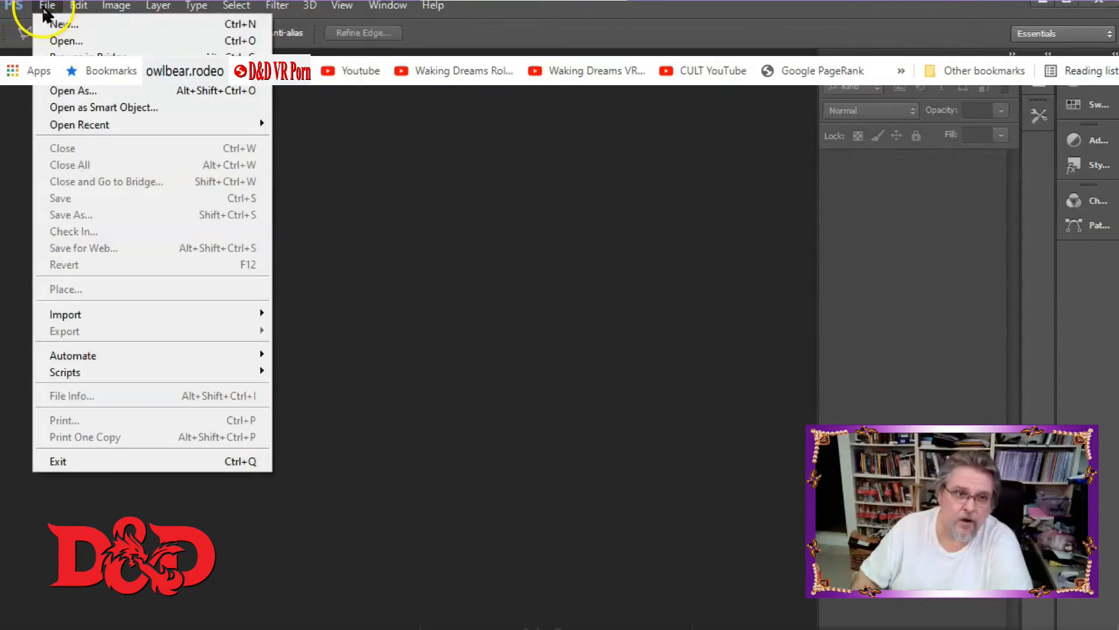
left_click(59, 42)
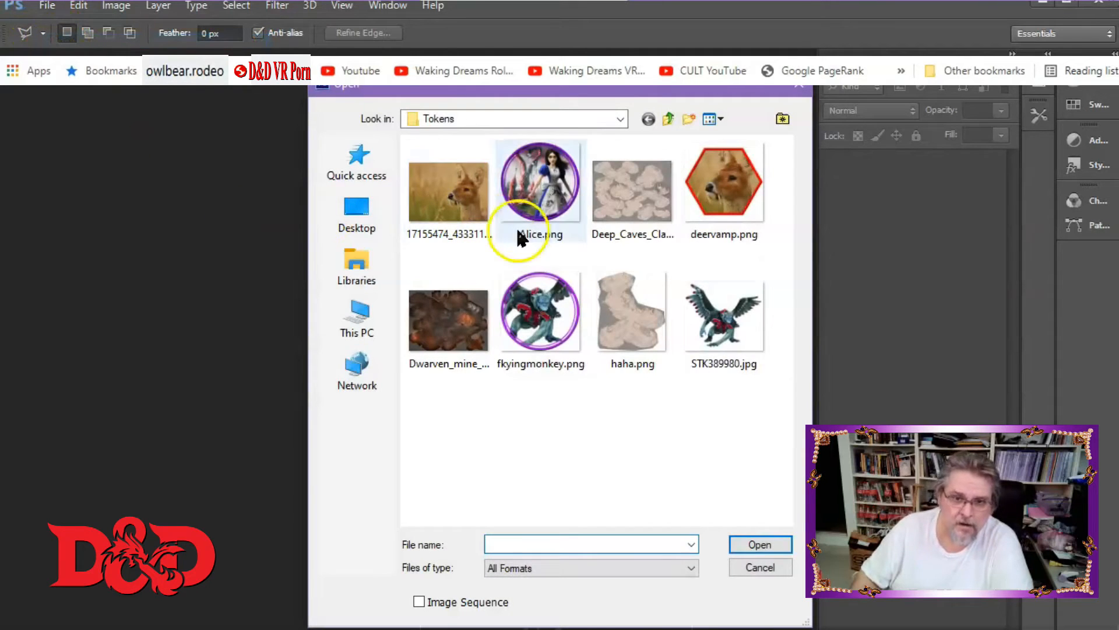
left_click(449, 334)
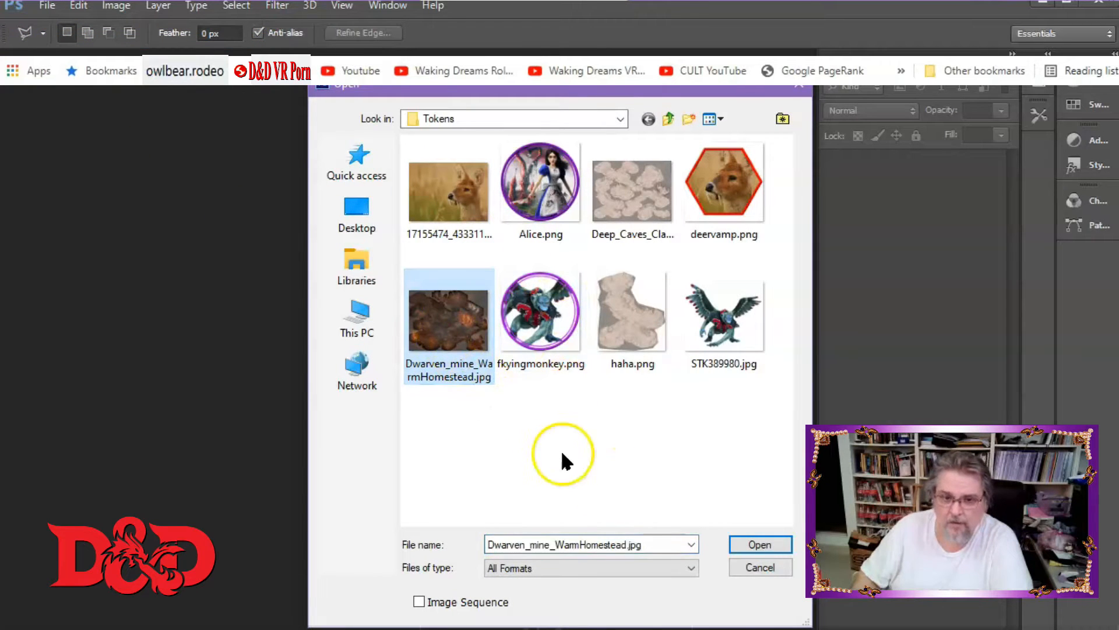
left_click(738, 542)
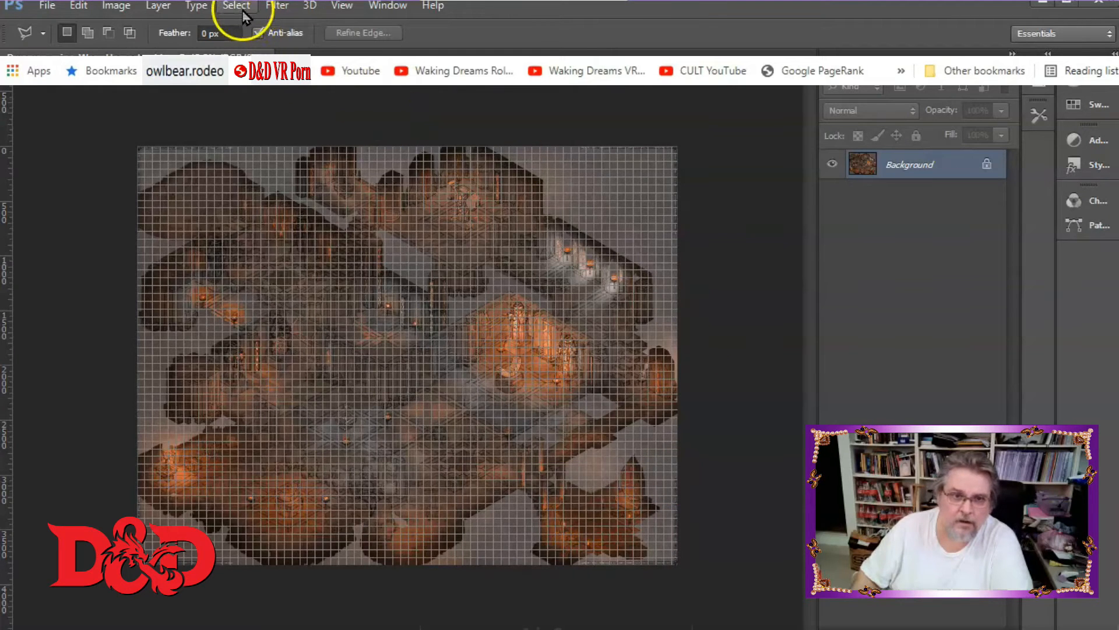
Turn off Extras to hide the grid overlay, and examine the map's details up close.
left_click(338, 7)
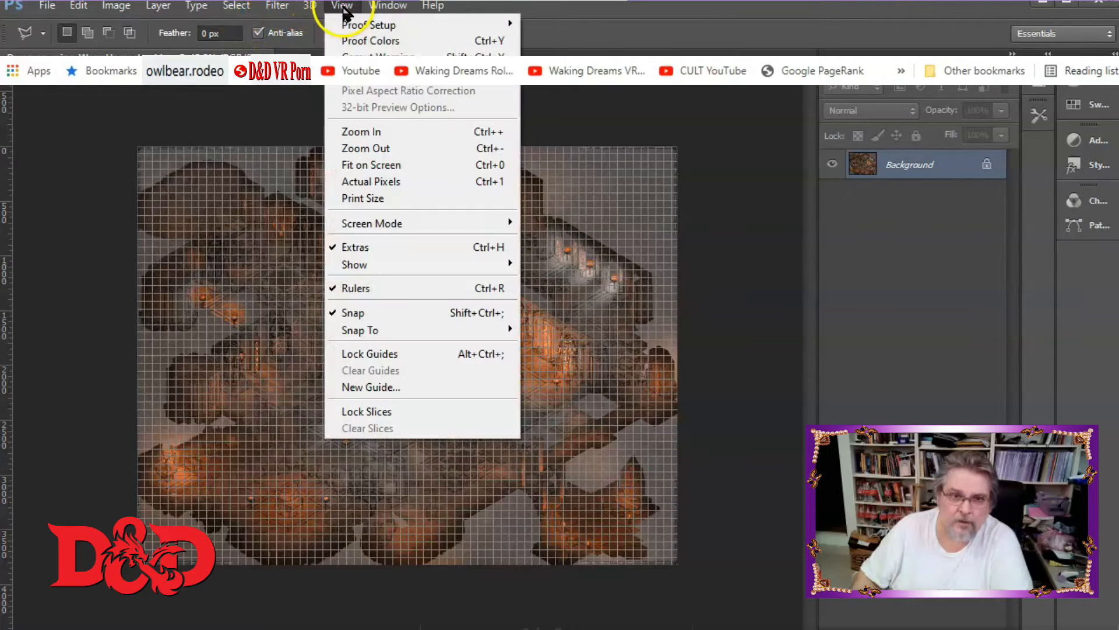
left_click(390, 246)
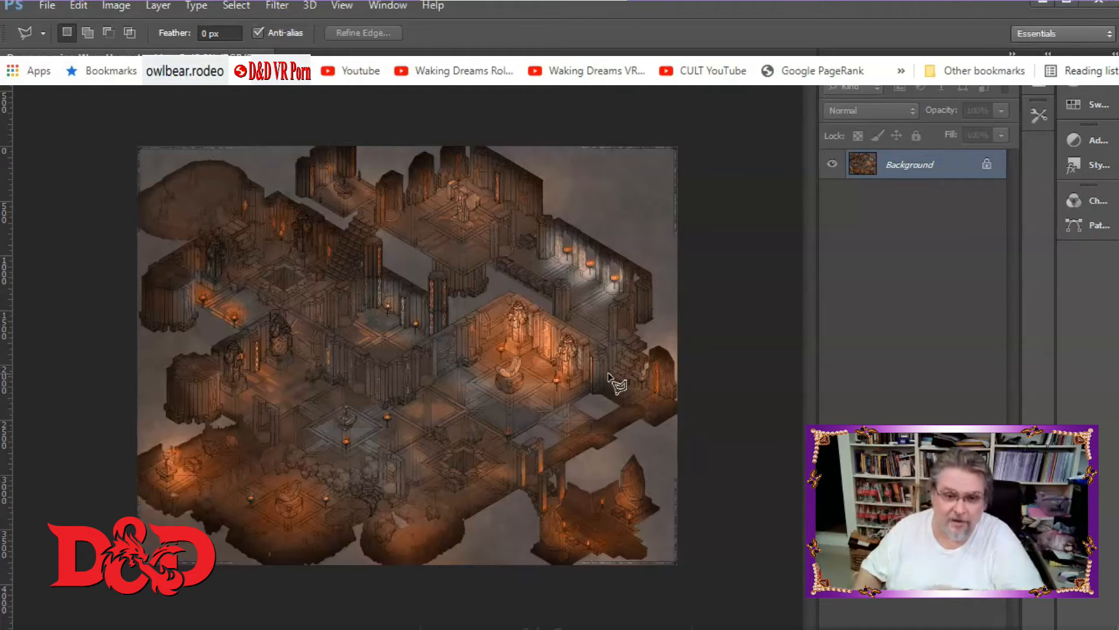
key("ctrl+plus")
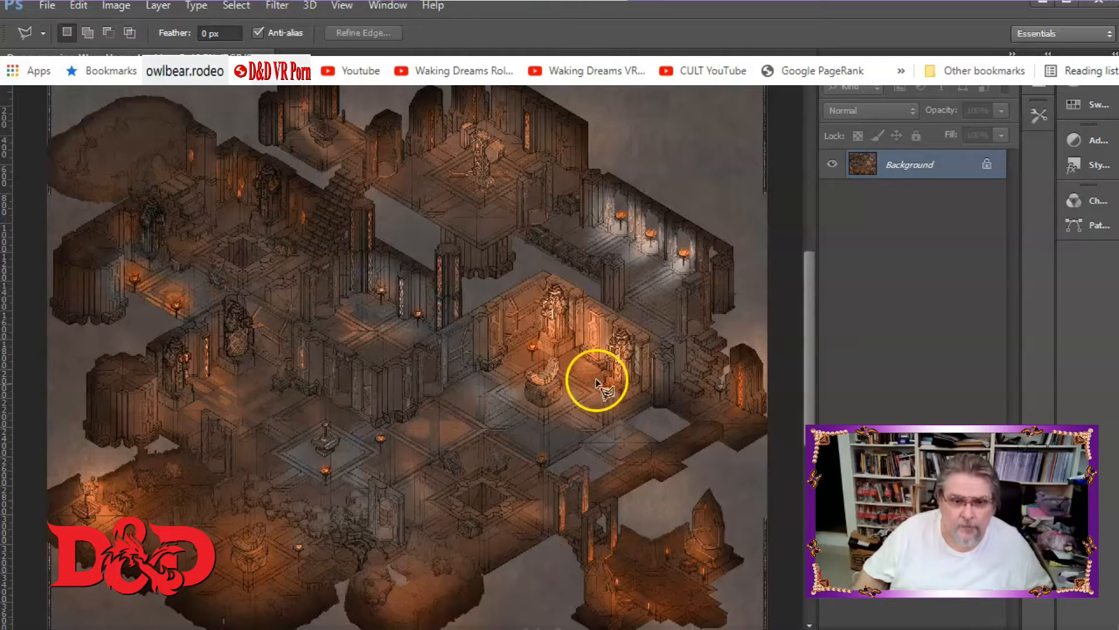
left_click_drag(808, 324, 805, 349)
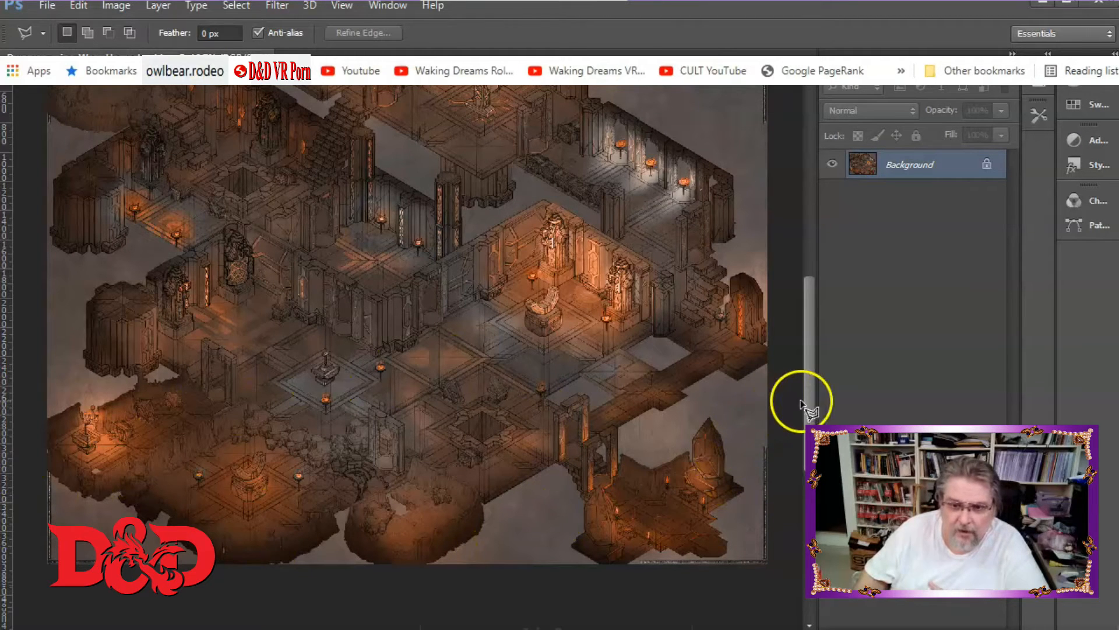
left_click_drag(814, 402, 799, 351)
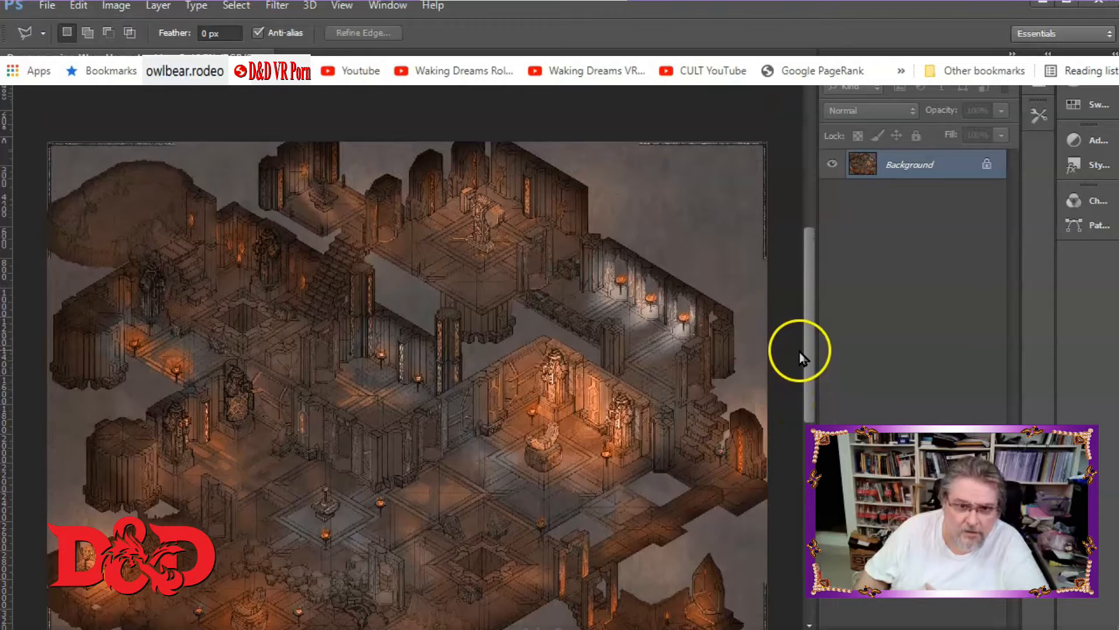
mouse_move(408, 629)
left_mouse_down()
mouse_move(346, 629)
mouse_move(397, 628)
left_mouse_up()
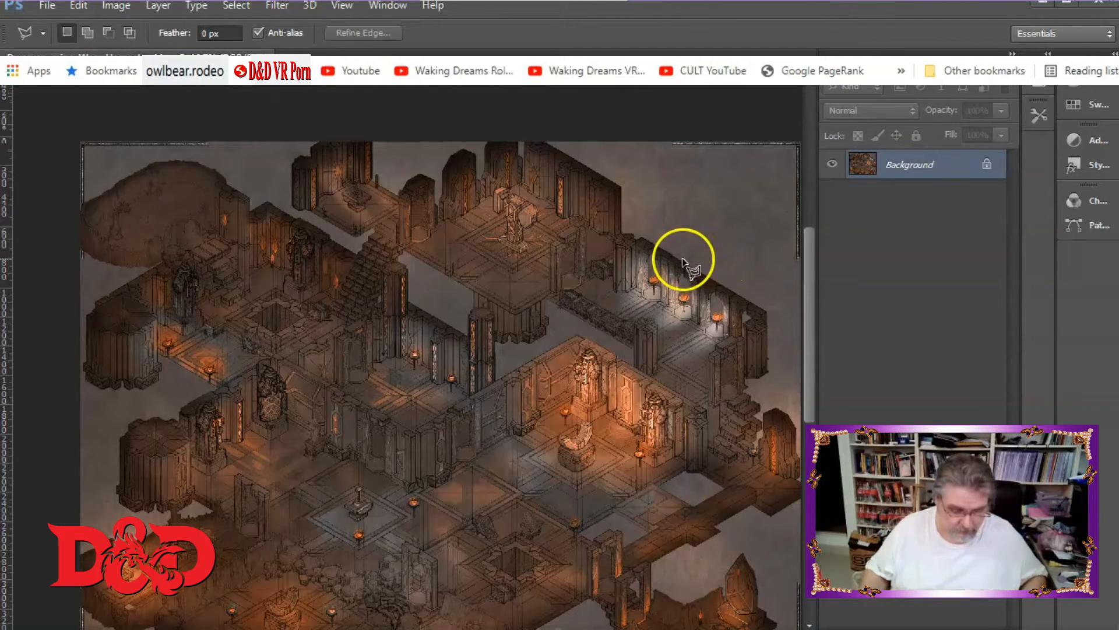
key("ctrl+minus")
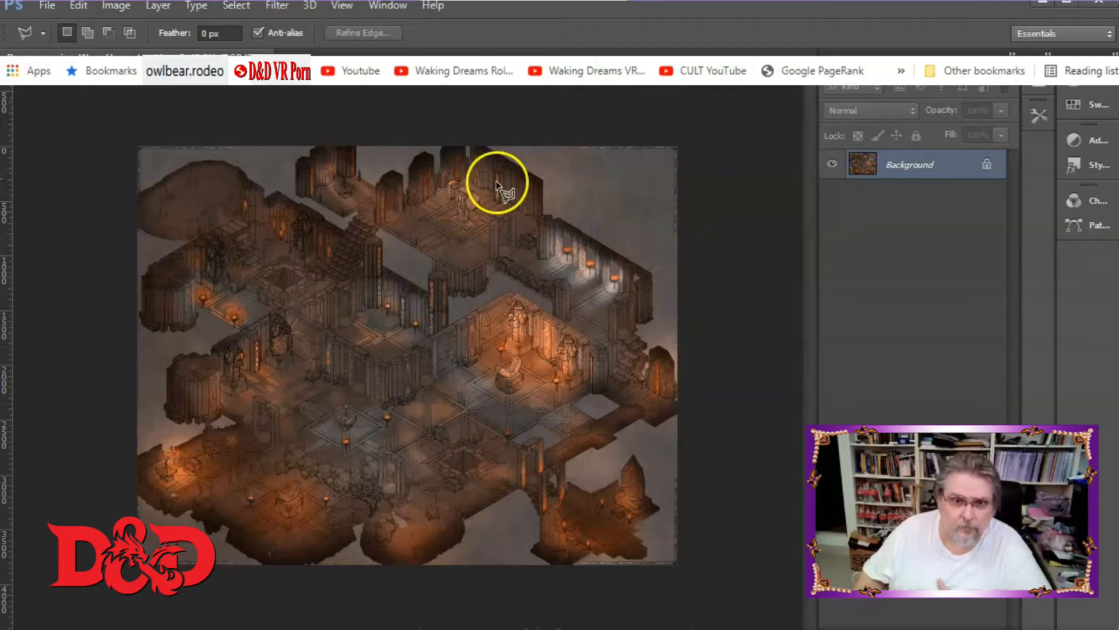
Select the upper-right rooms of the map with the Polygonal Lasso, then fill the selection and deselect.
mouse_move(308, 132)
left_mouse_down()
mouse_move(274, 162)
mouse_move(286, 191)
mouse_move(342, 226)
mouse_move(381, 233)
mouse_move(410, 269)
mouse_move(446, 269)
mouse_move(470, 296)
mouse_move(365, 370)
mouse_move(522, 478)
left_mouse_up()
left_click(524, 481)
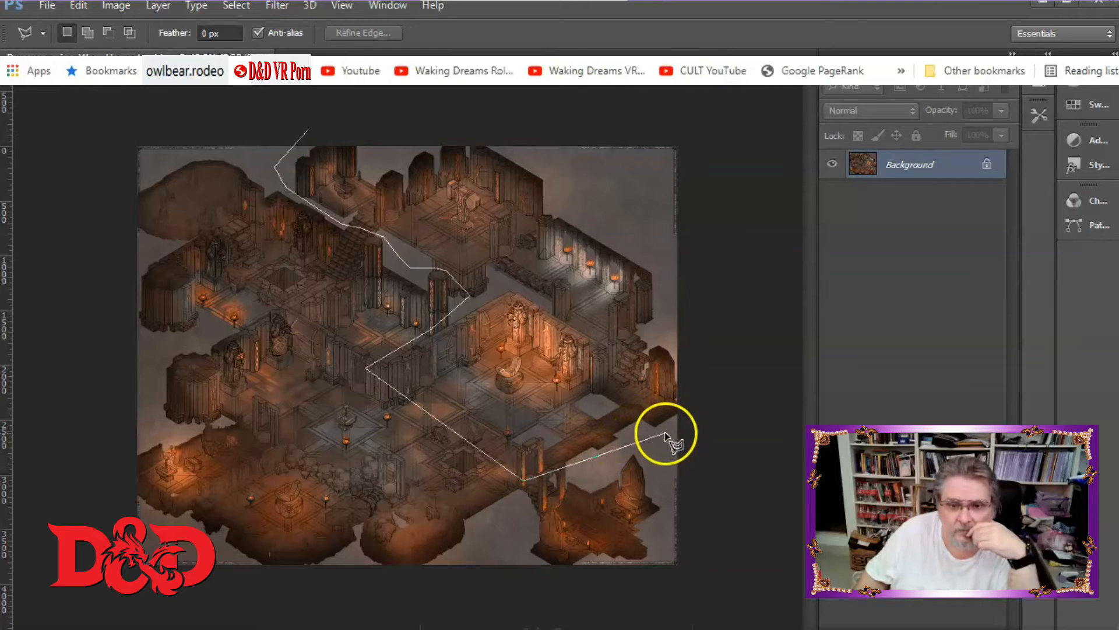
left_click(728, 407)
left_click(688, 298)
left_click(638, 213)
left_click(466, 114)
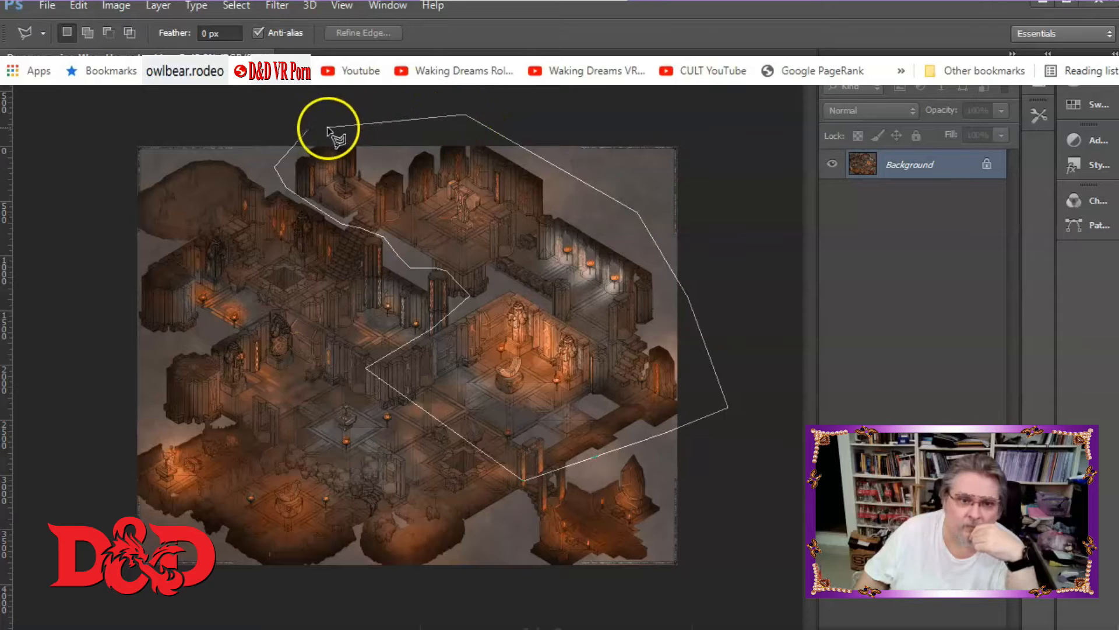
left_click(310, 131)
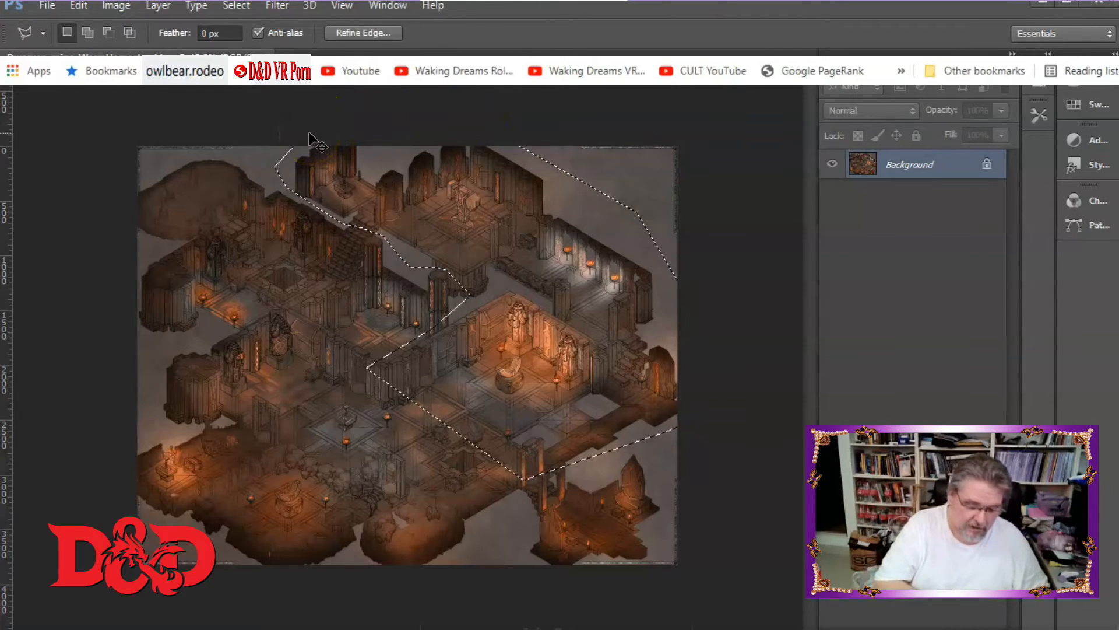
key("alt+BackSpace")
key("ctrl+d")
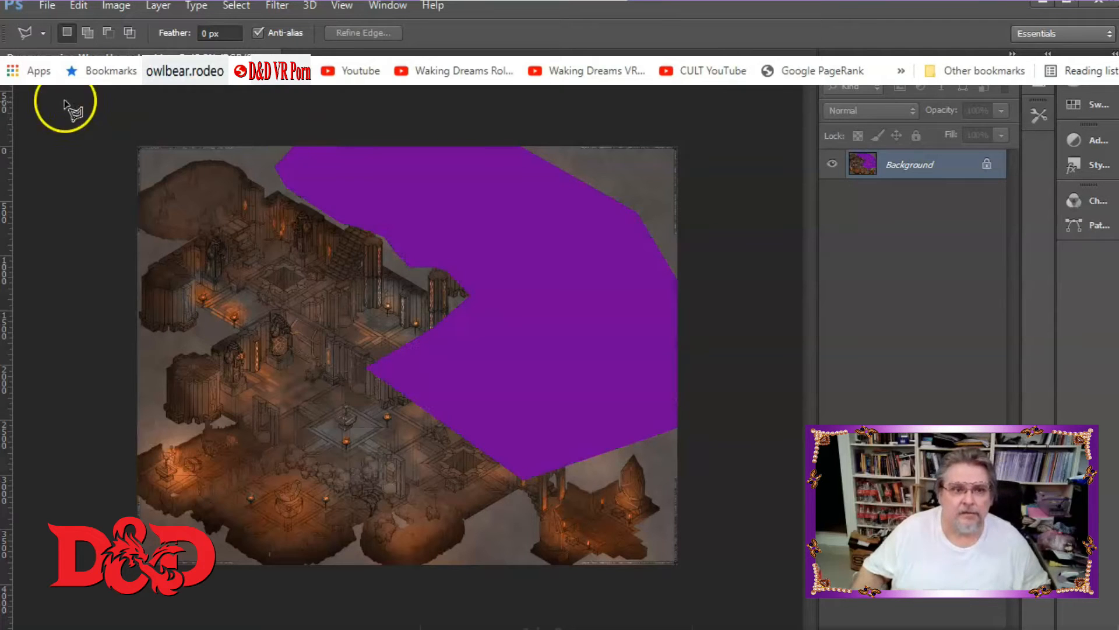
Create a new document with the default clipboard size and paste the selected map section into it.
left_click(48, 8)
left_click(52, 19)
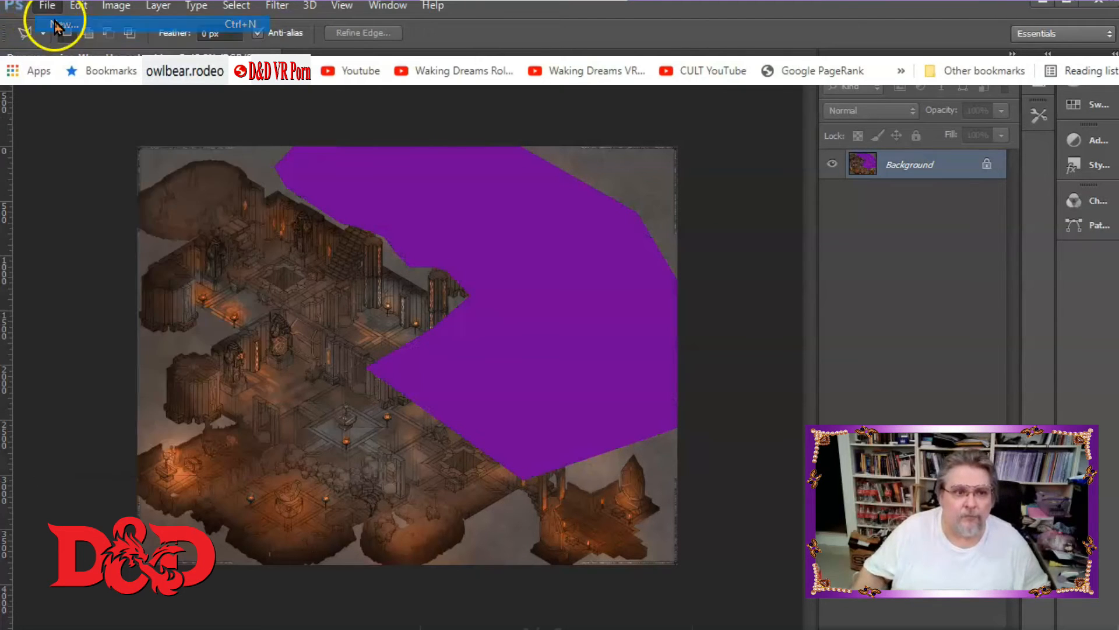
key("Return")
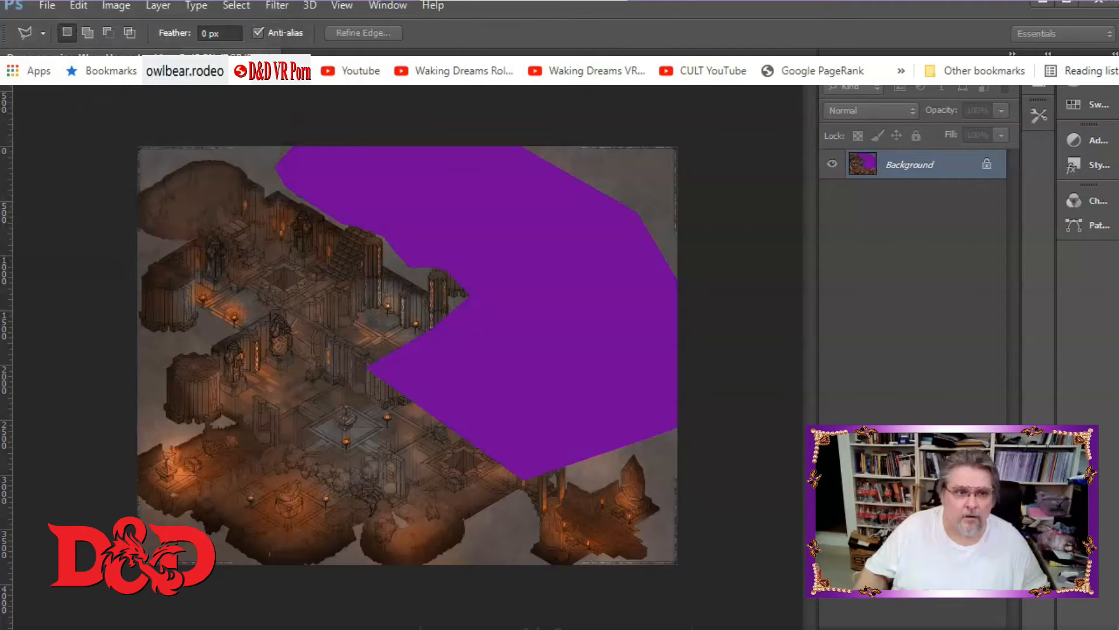
key("ctrl+v")
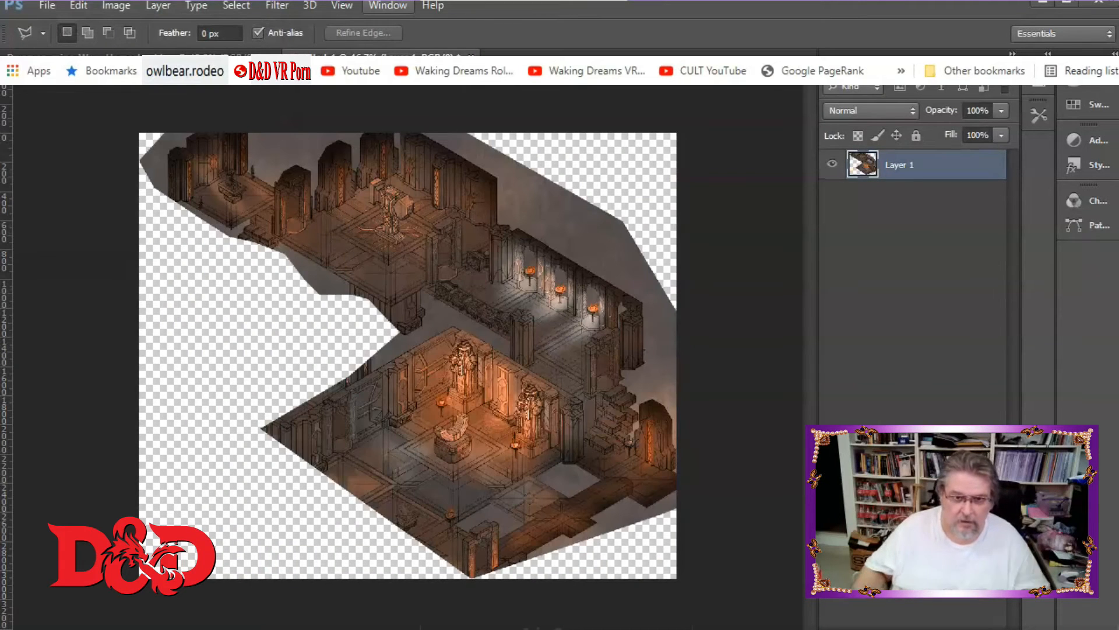
Close the original Dwarven_mine_WarmHomestead.jpg document without saving changes.
left_click(202, 54)
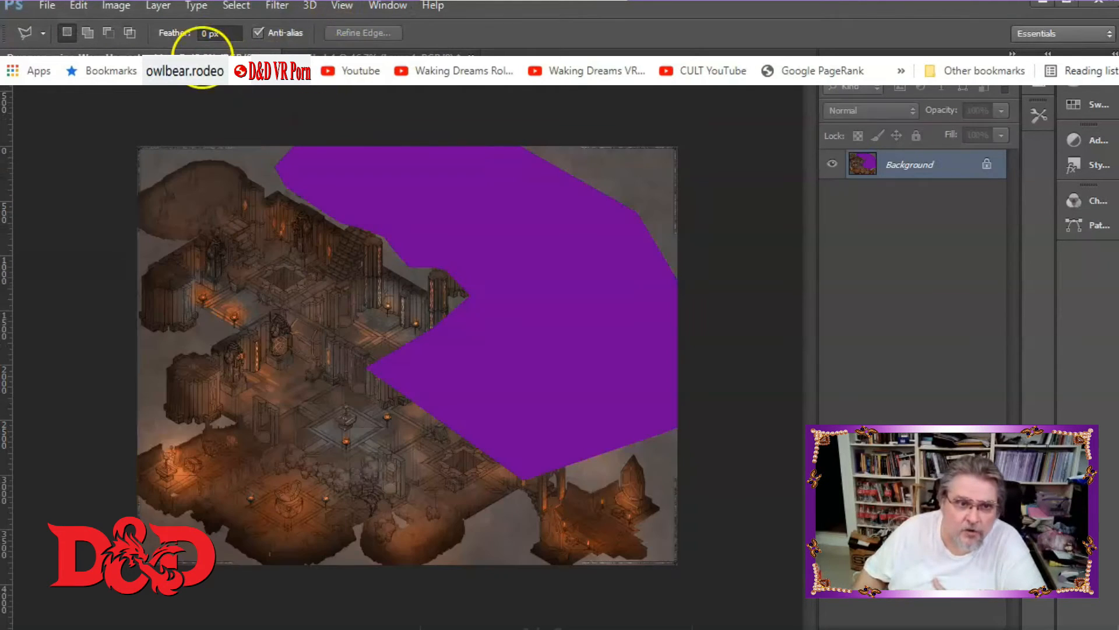
left_click(272, 54)
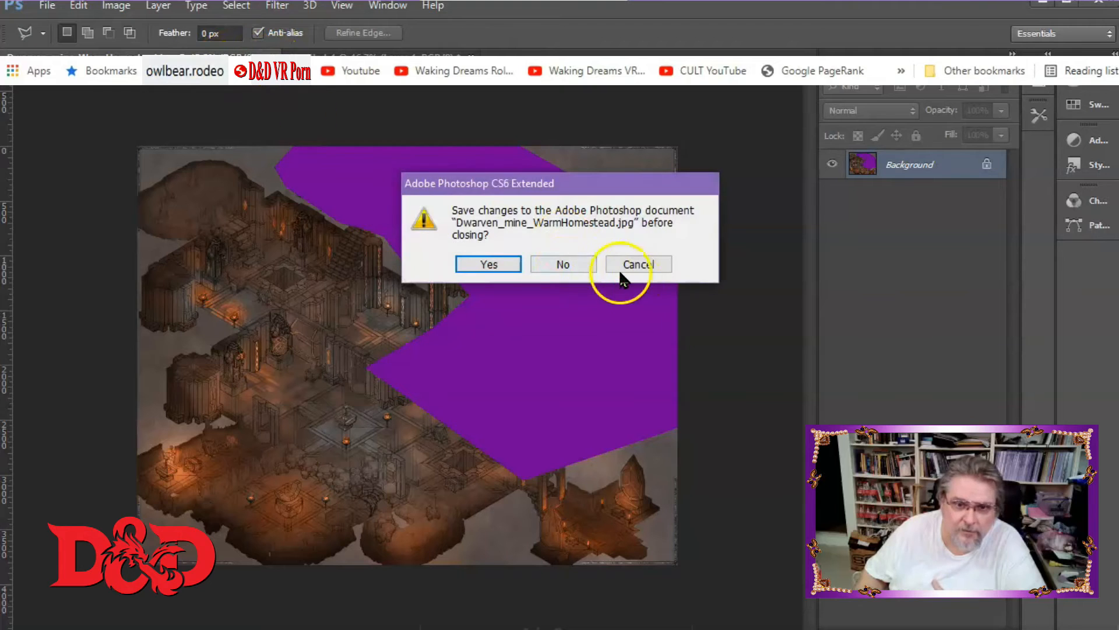
left_click(566, 265)
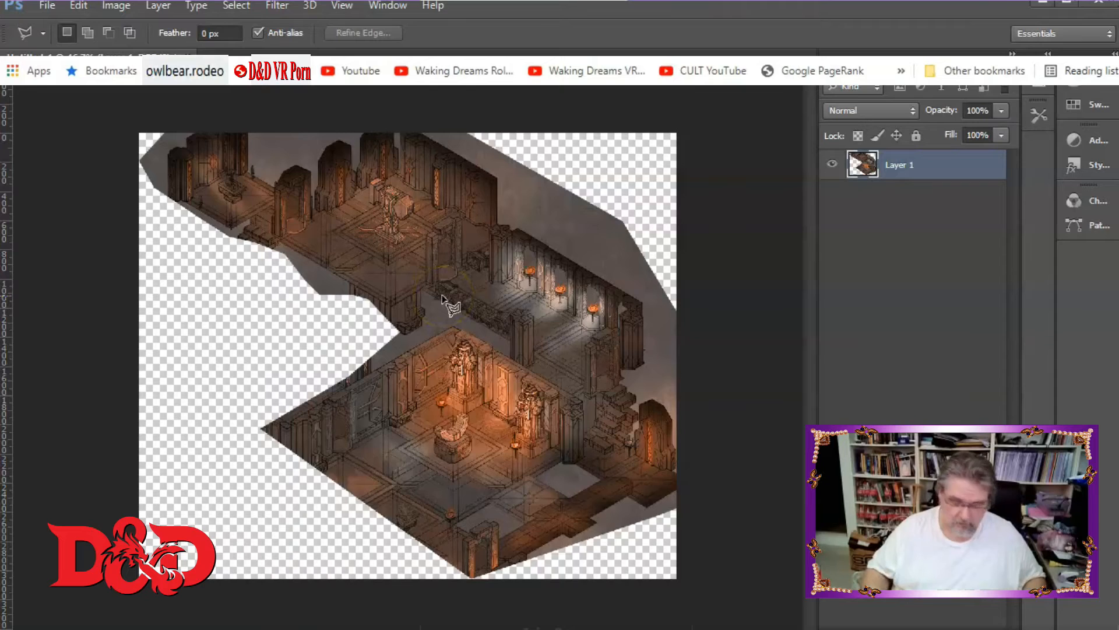
Select the unwanted lower-left part of the pasted section with the Polygonal Lasso and cut it away.
key("ctrl+plus")
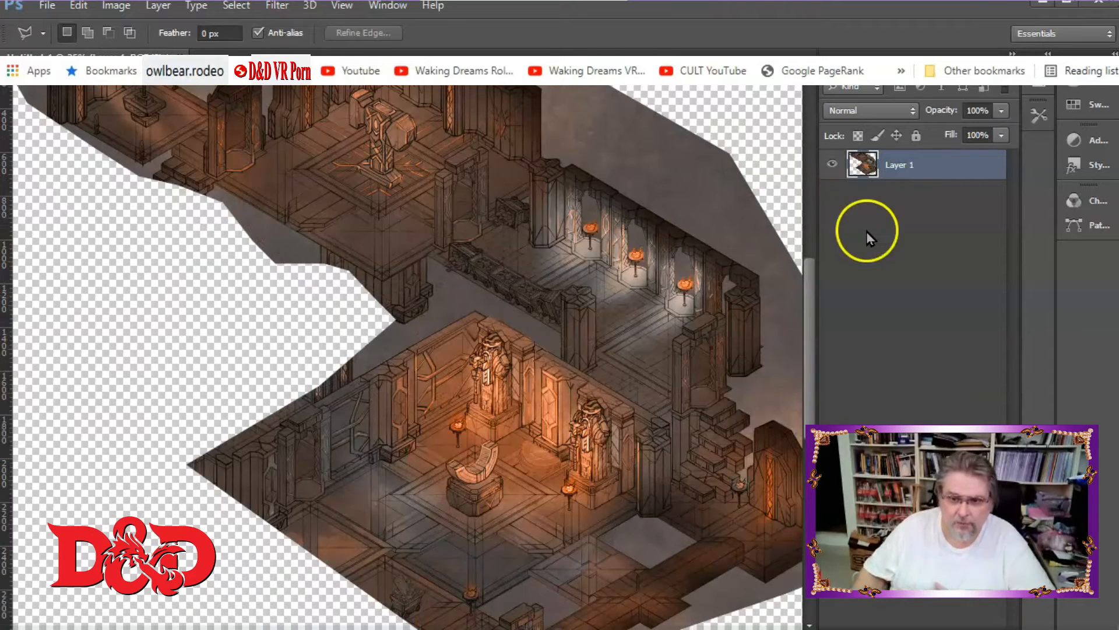
left_click_drag(807, 299, 778, 245)
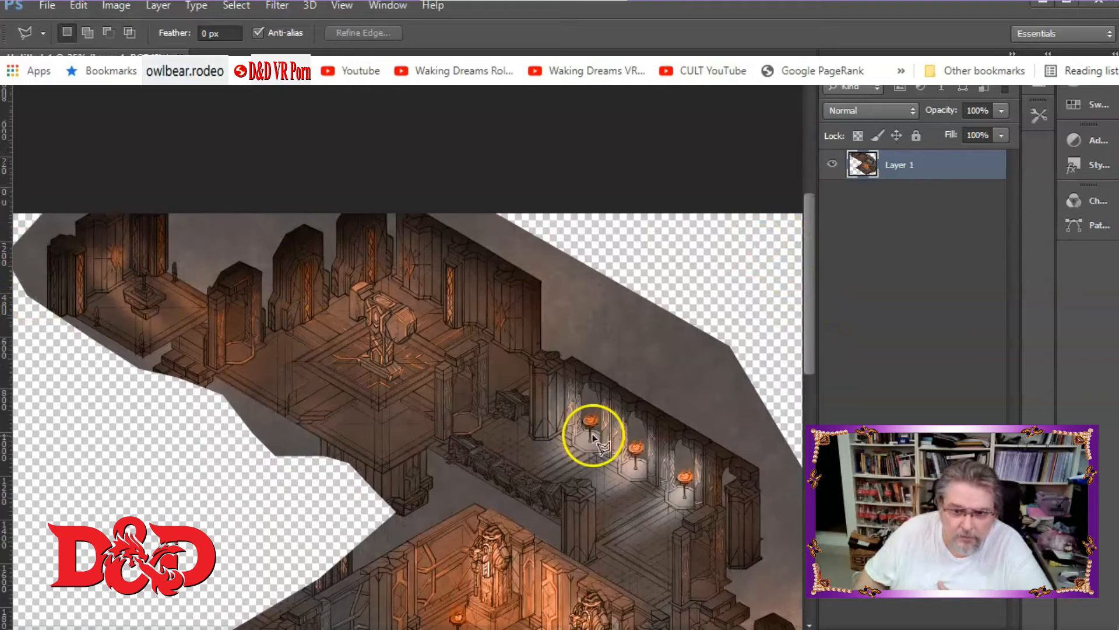
left_click_drag(805, 332, 796, 420)
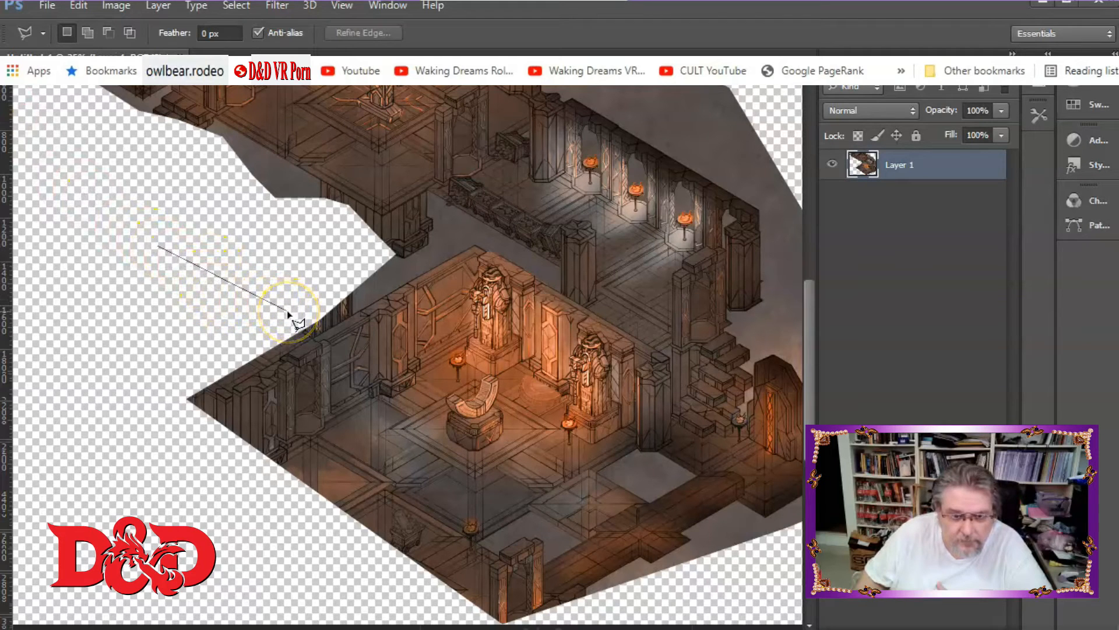
left_click(319, 345)
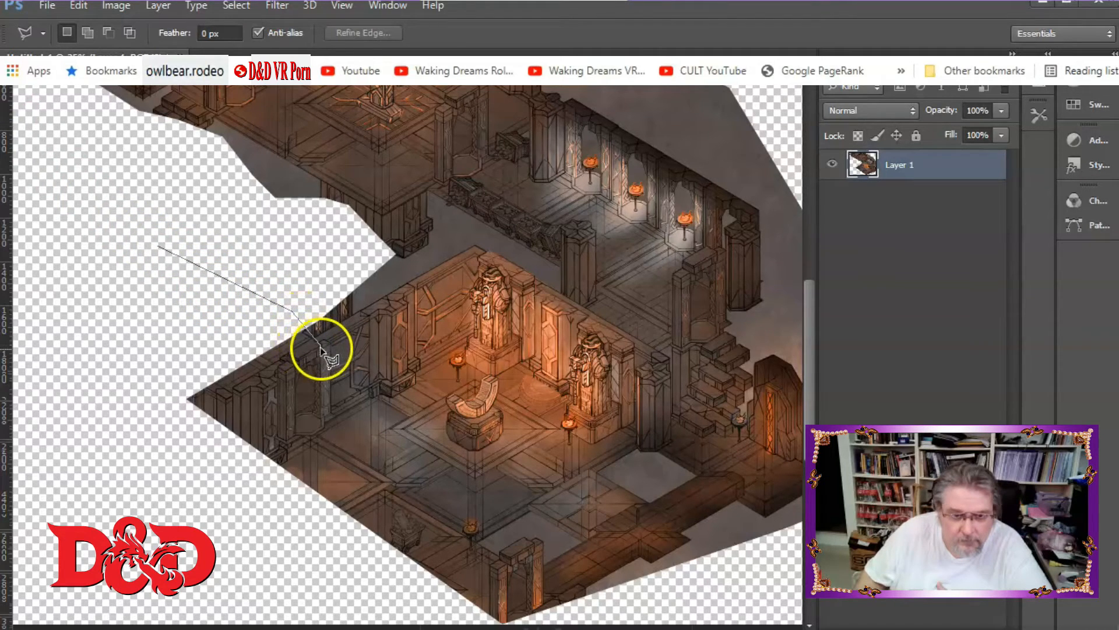
left_click(326, 441)
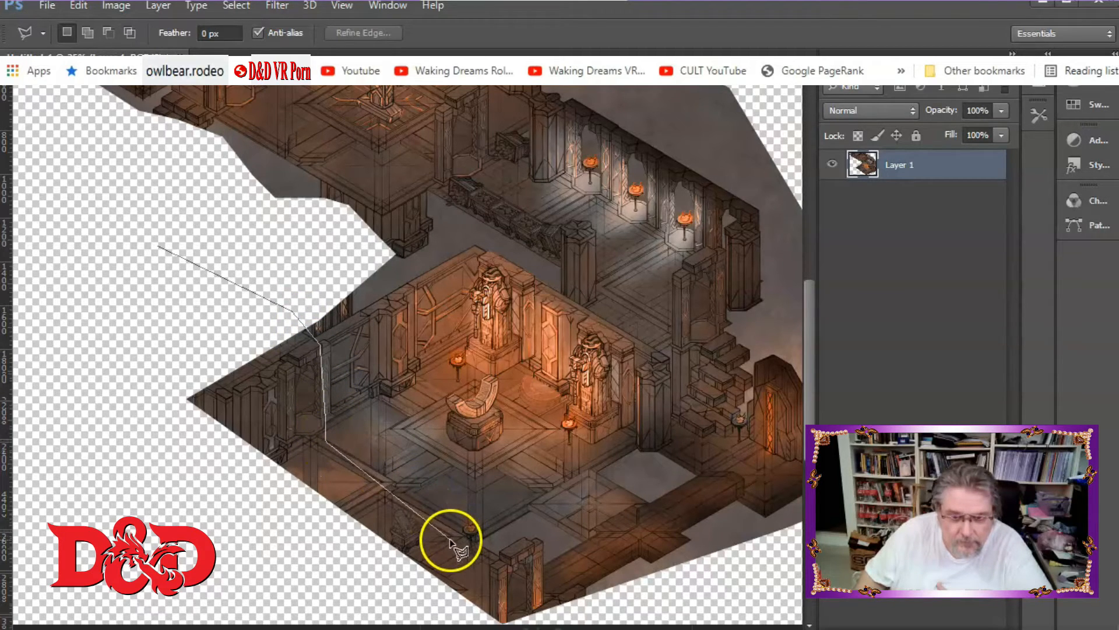
left_click(473, 543)
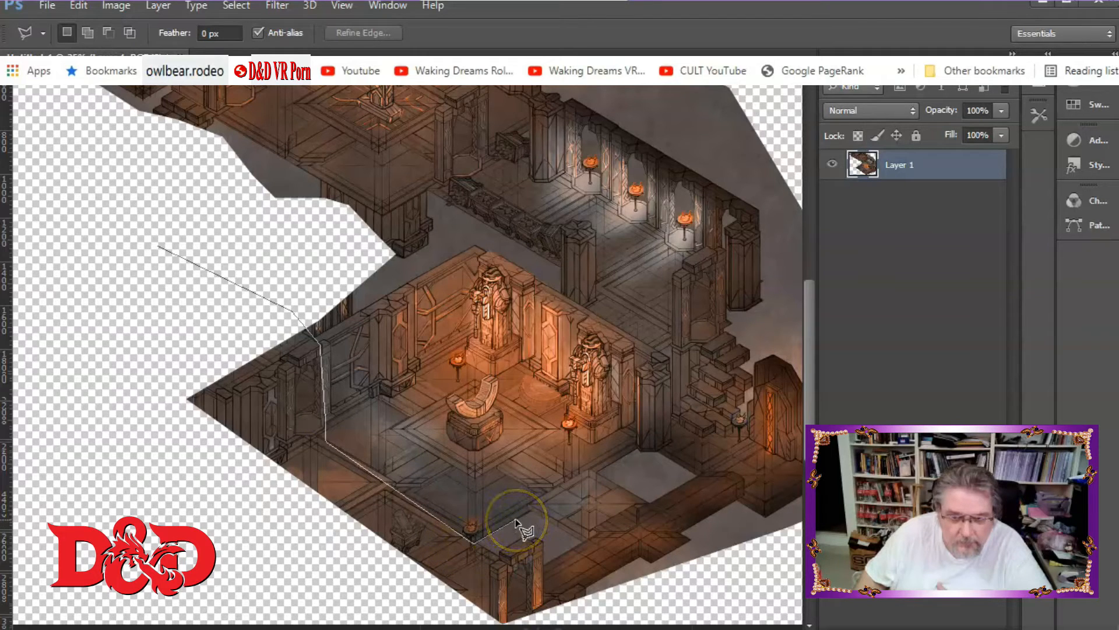
left_click(517, 520)
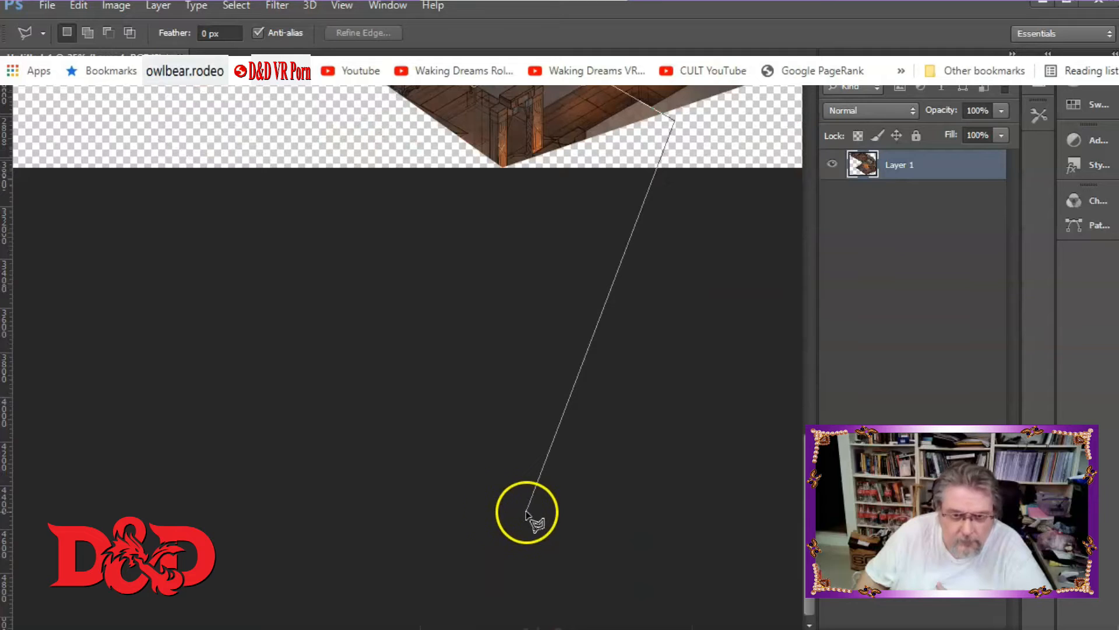
left_click(526, 508)
left_click(337, 382)
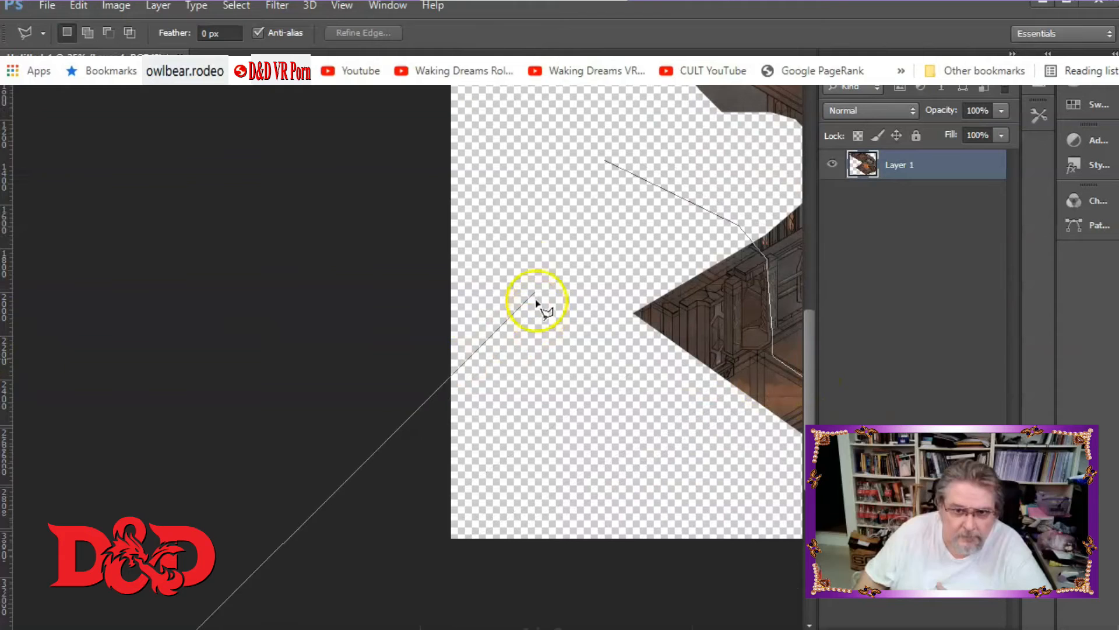
left_click(606, 163)
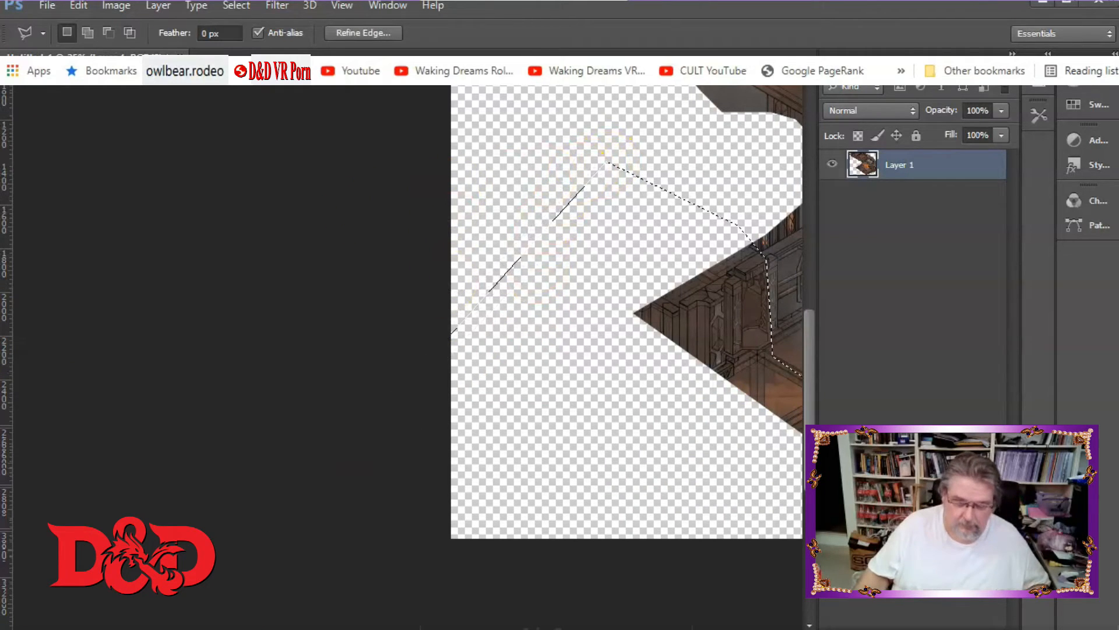
scroll(408, 315, "right", 10)
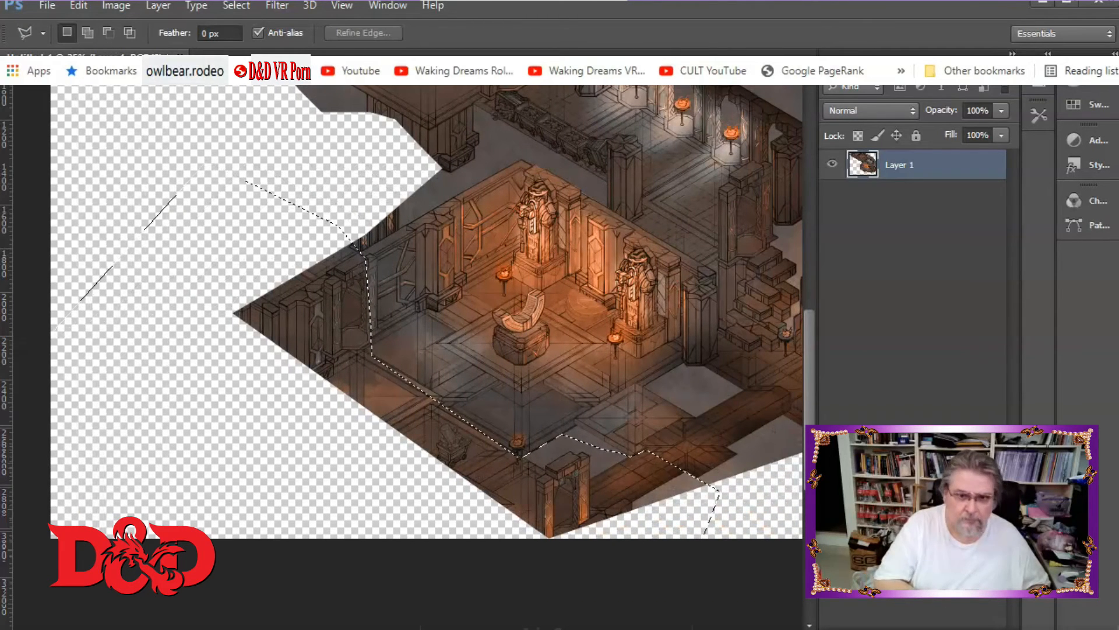
key("ctrl+x")
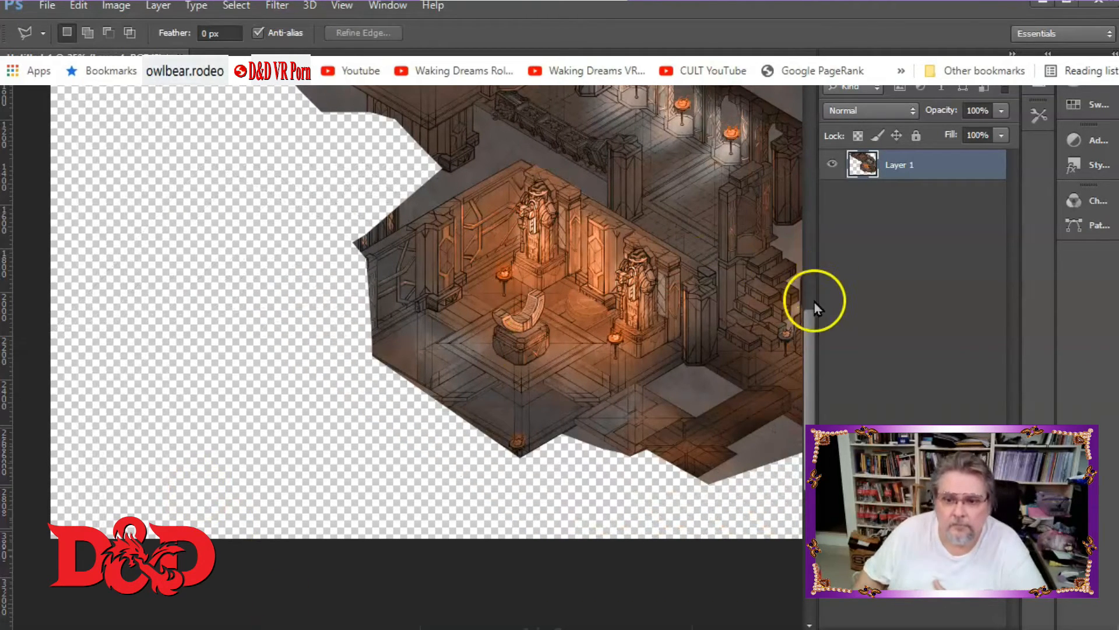
Review the trimmed map section and minimize Photoshop.
left_click_drag(812, 317, 807, 248)
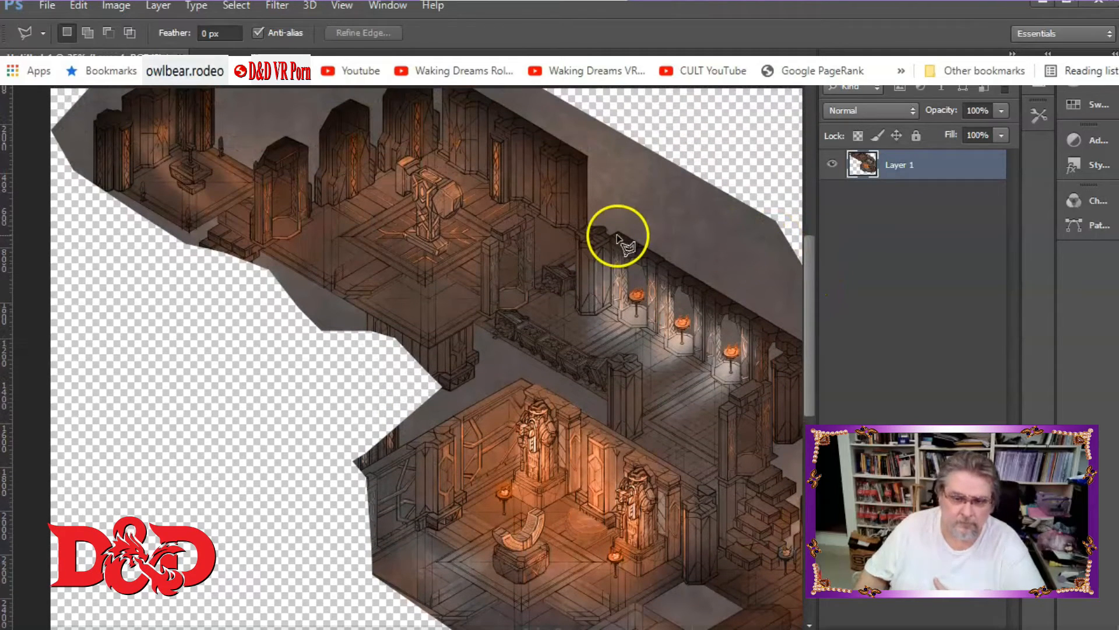
key("ctrl+minus")
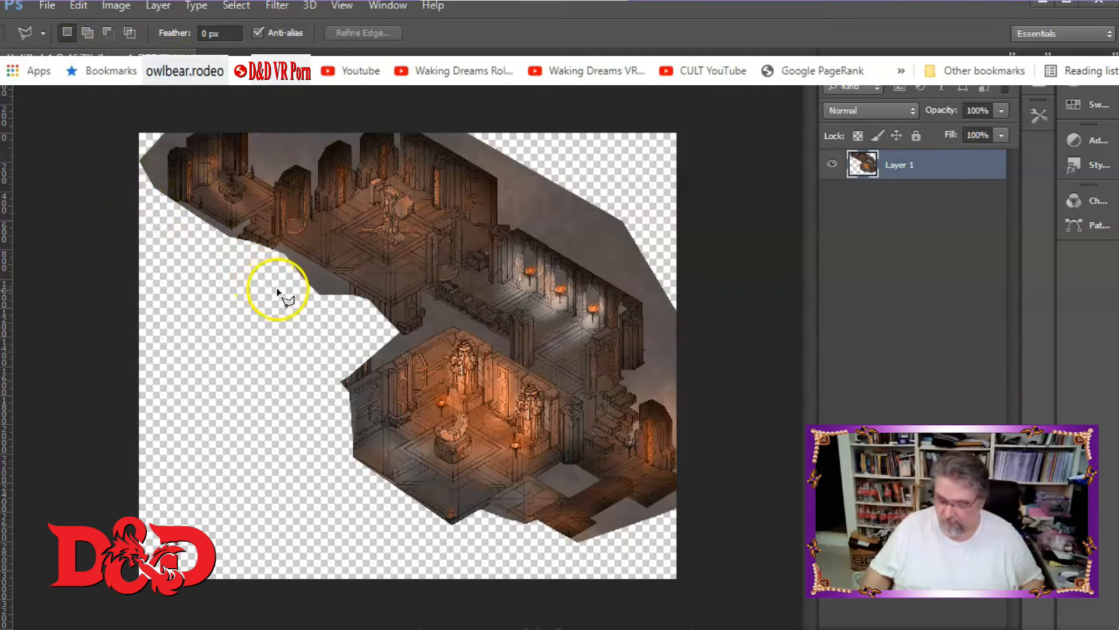
left_click(1075, 8)
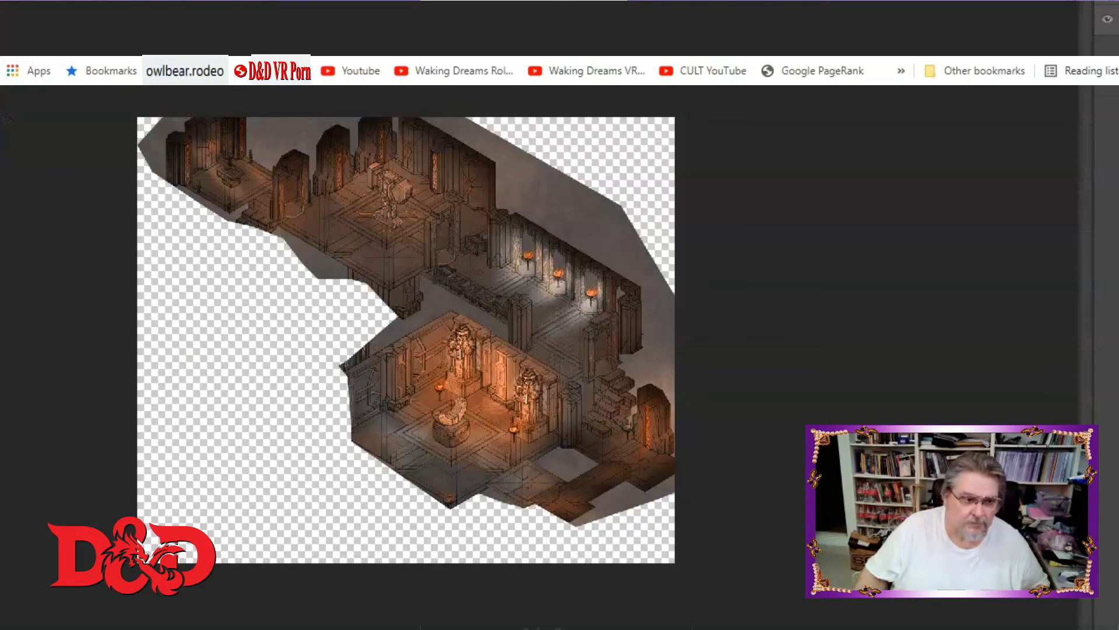
Sample the map's grey background as the foreground colour and fill the transparent areas with it.
left_click(69, 344)
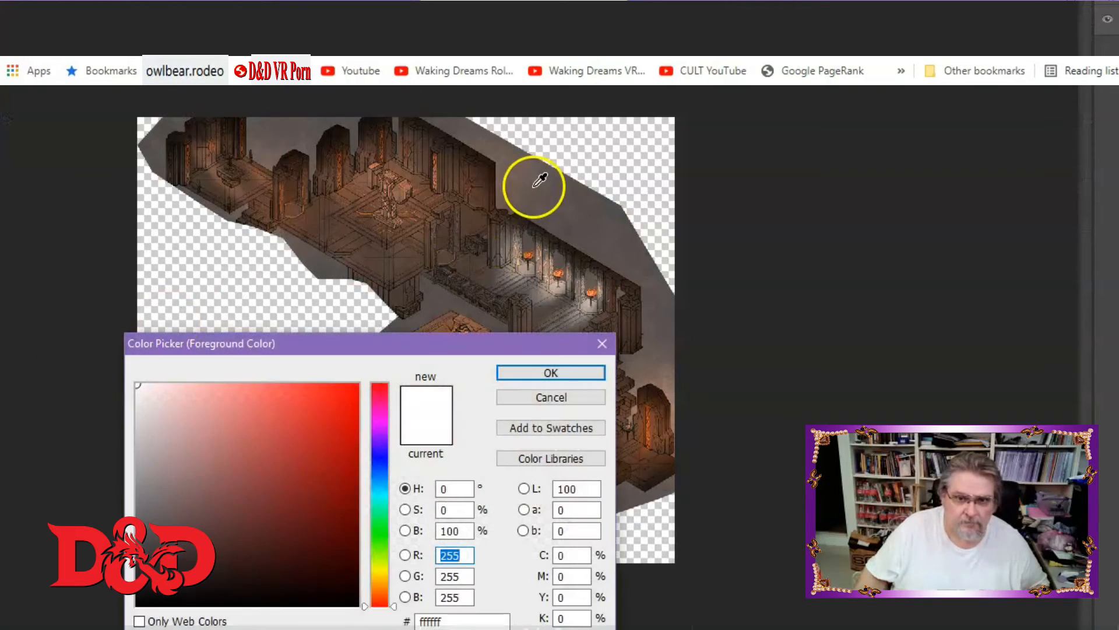
left_click(533, 185)
left_click(551, 373)
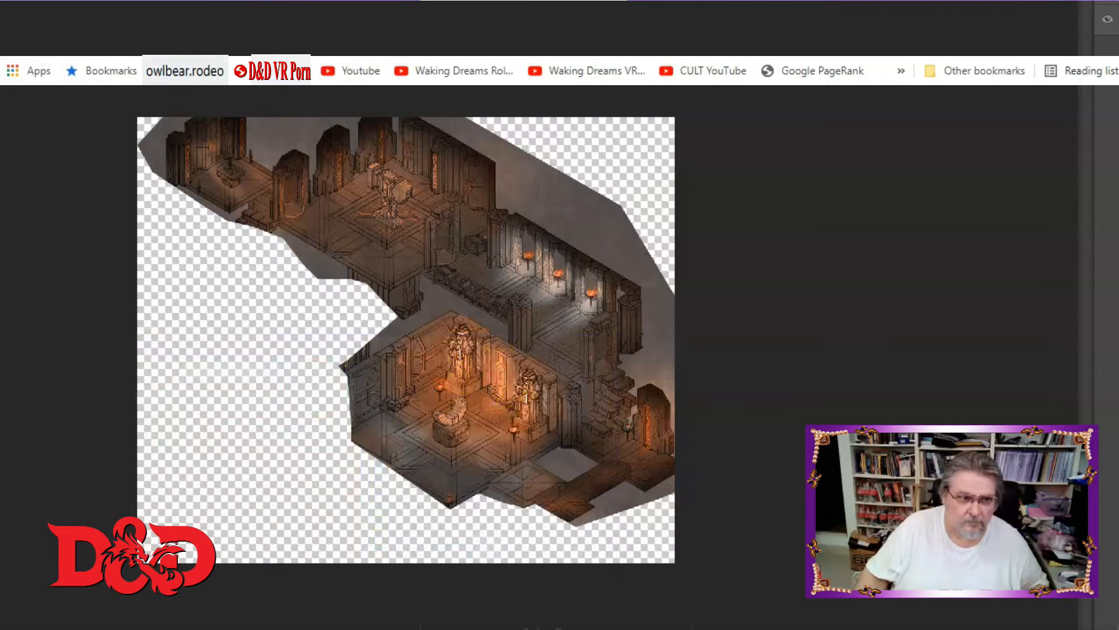
left_click(251, 370)
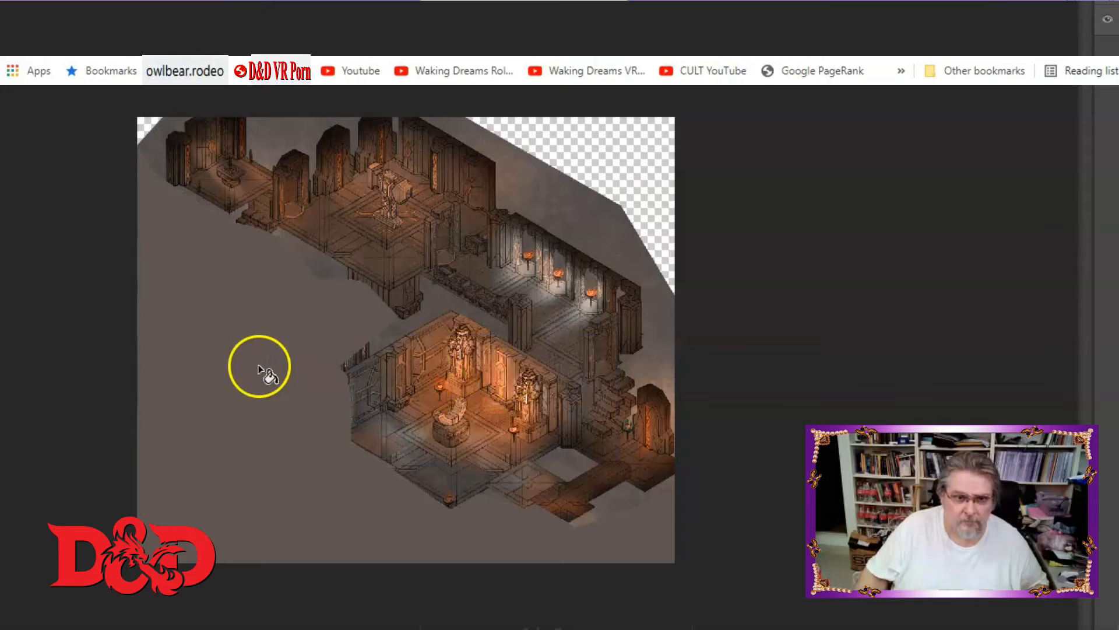
left_click(618, 181)
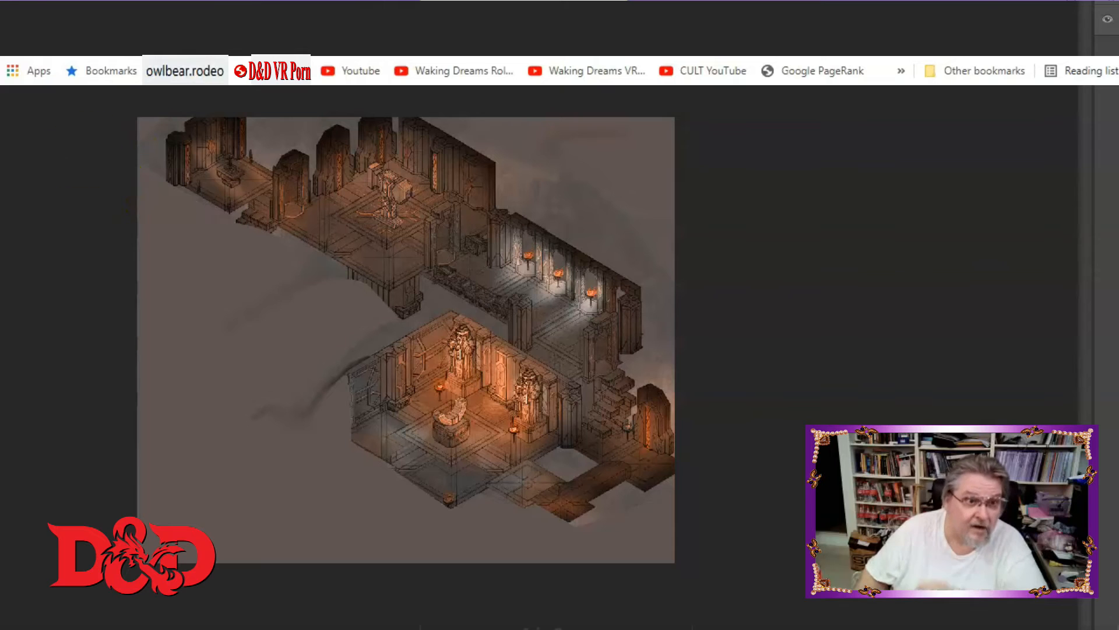
Apply Brightness/Contrast with brightness 0 and contrast 100.
left_click(0, 0)
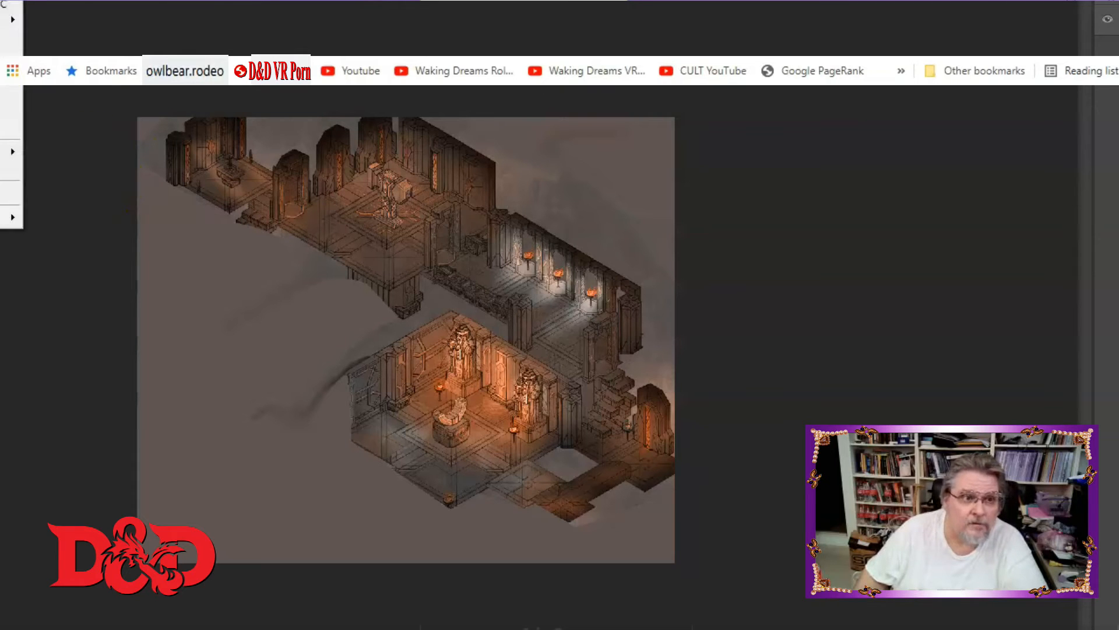
mouse_move(0, 0)
left_click(70, 0)
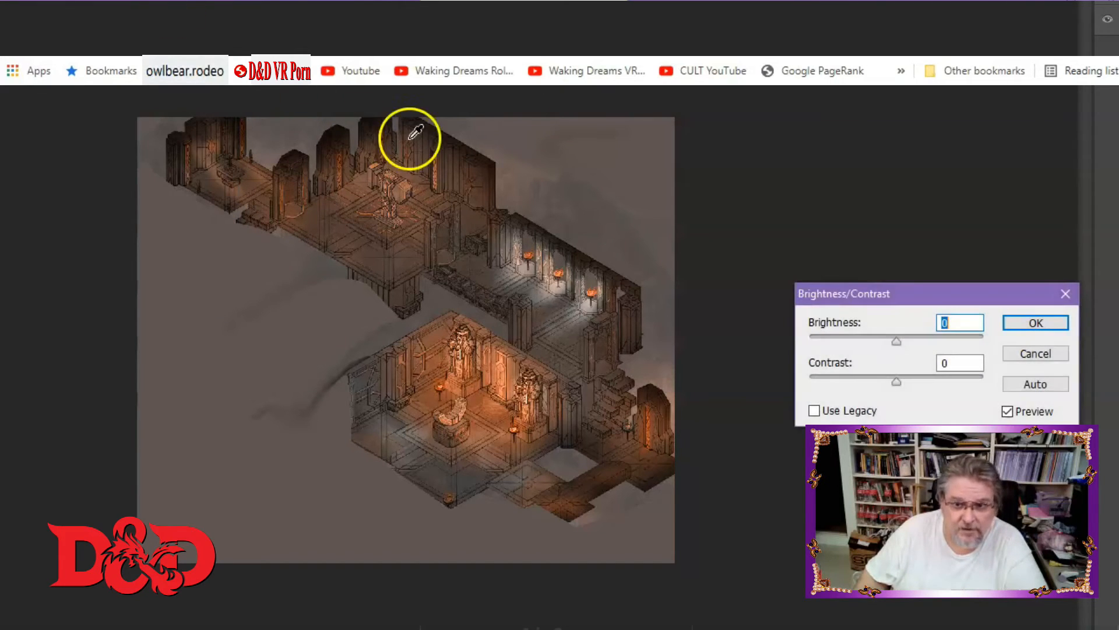
left_click_drag(899, 378, 954, 390)
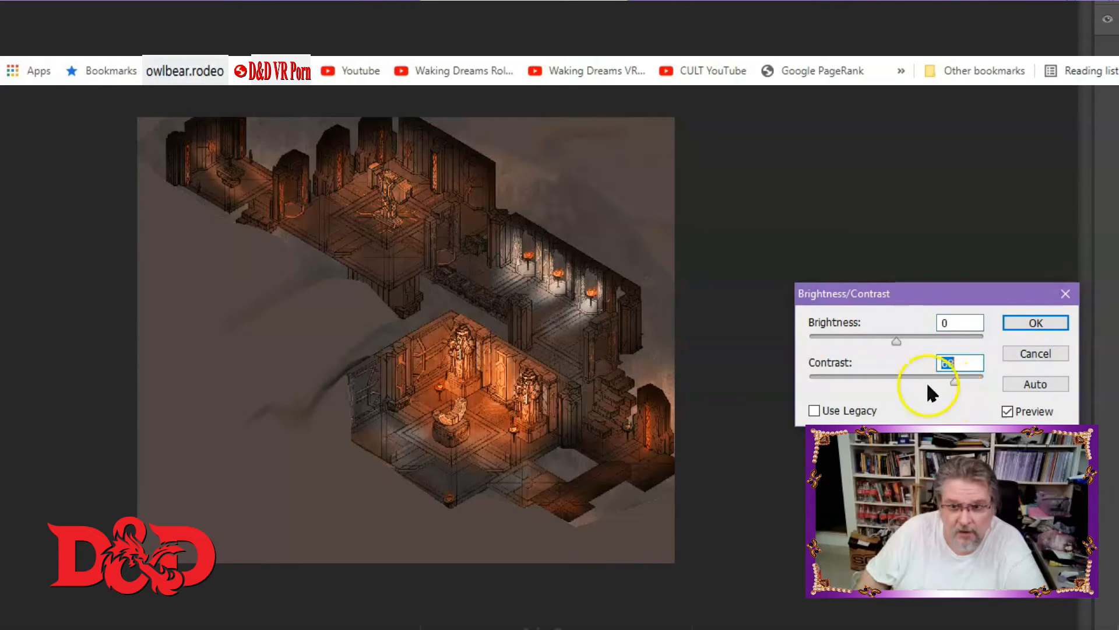
mouse_move(898, 342)
left_mouse_down()
mouse_move(922, 344)
mouse_move(879, 347)
mouse_move(898, 349)
left_mouse_up()
type("0")
left_click_drag(954, 380, 995, 379)
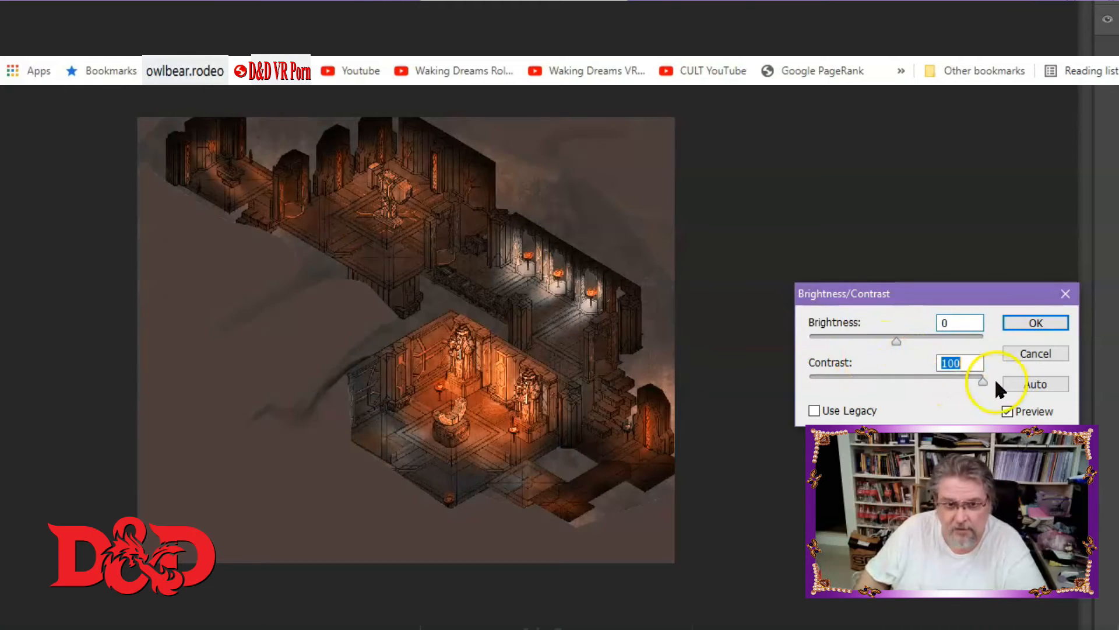
left_click(1024, 324)
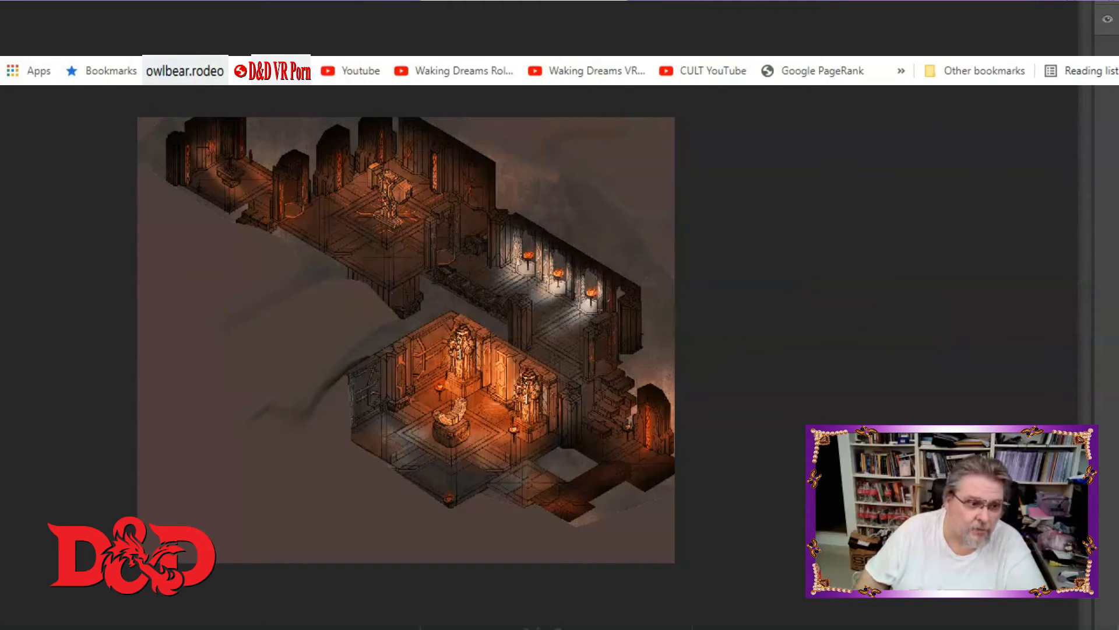
Set the foreground colour to black (000000) and fill the background areas around the map with it.
left_click(2, 274)
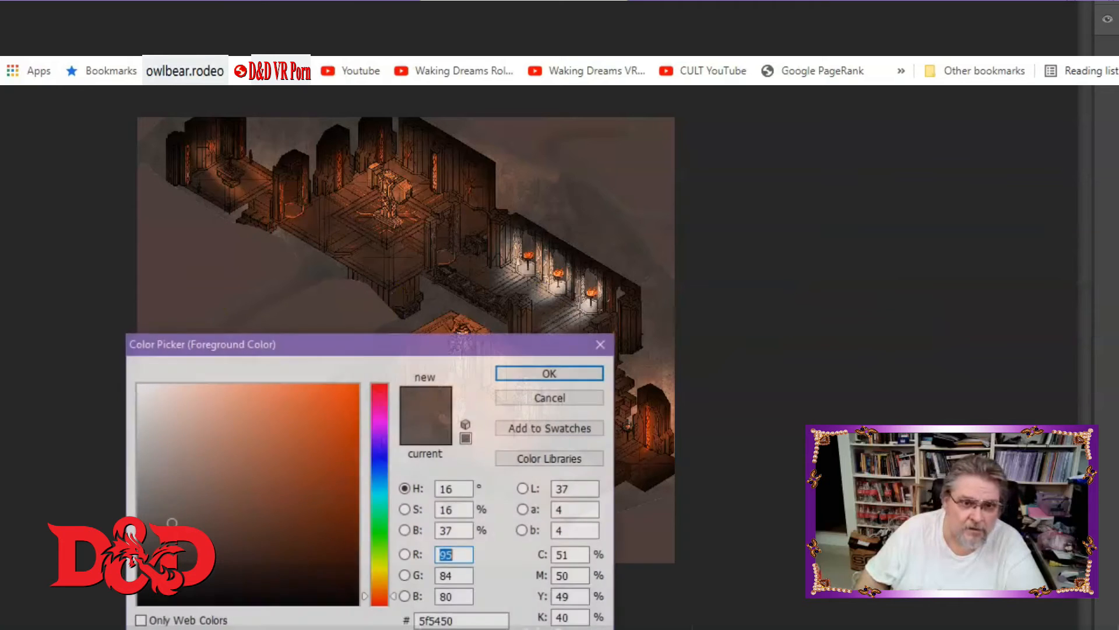
left_click_drag(204, 495, 136, 605)
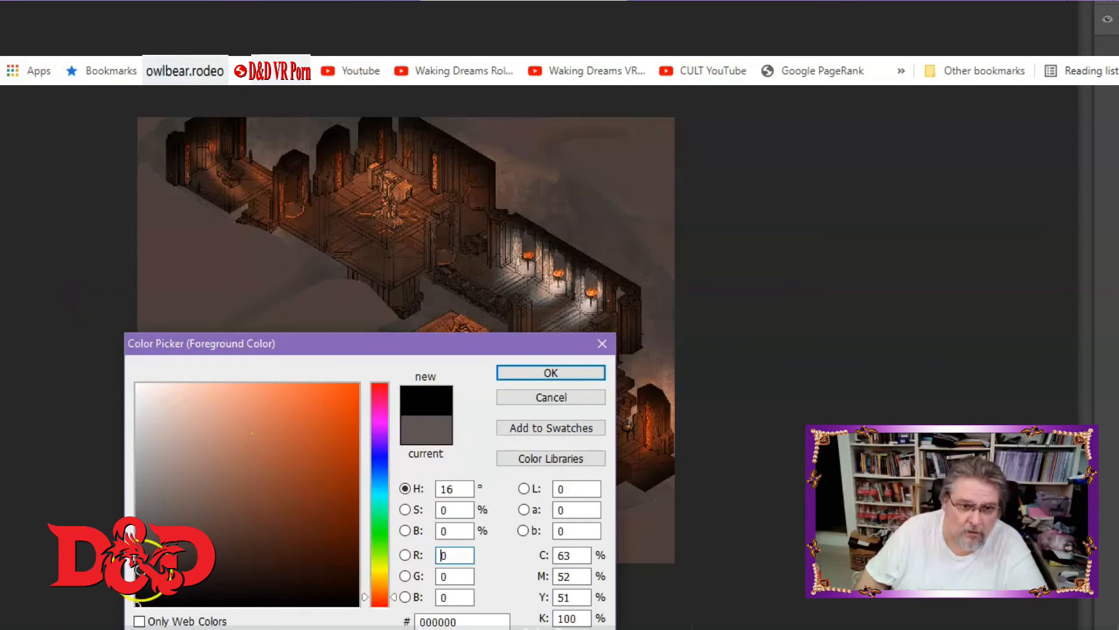
left_click(530, 372)
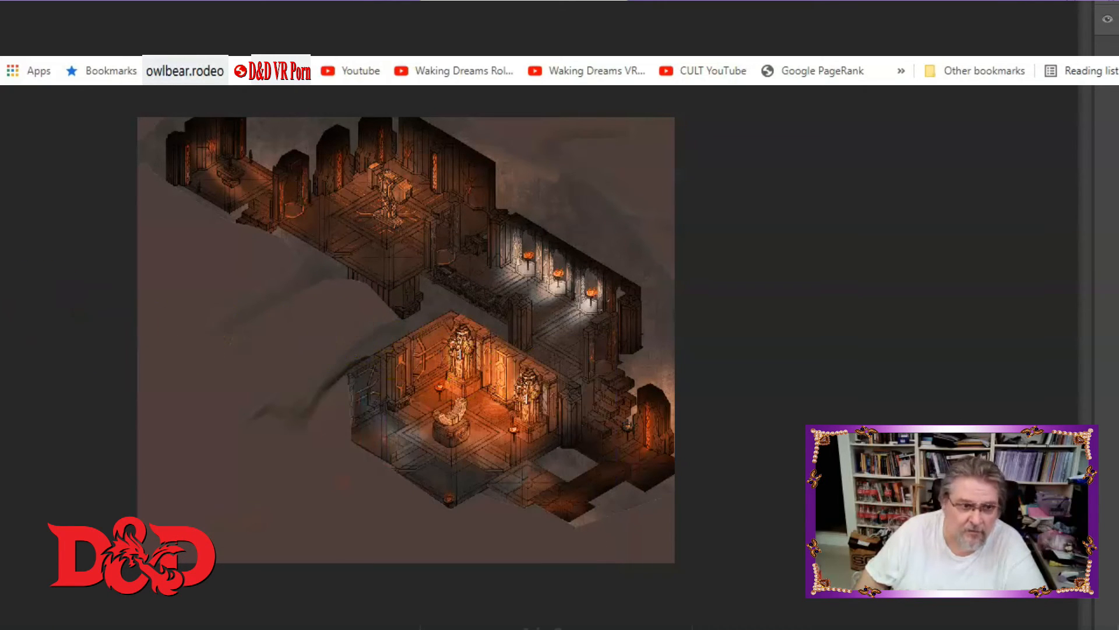
left_click(155, 289)
left_click(578, 146)
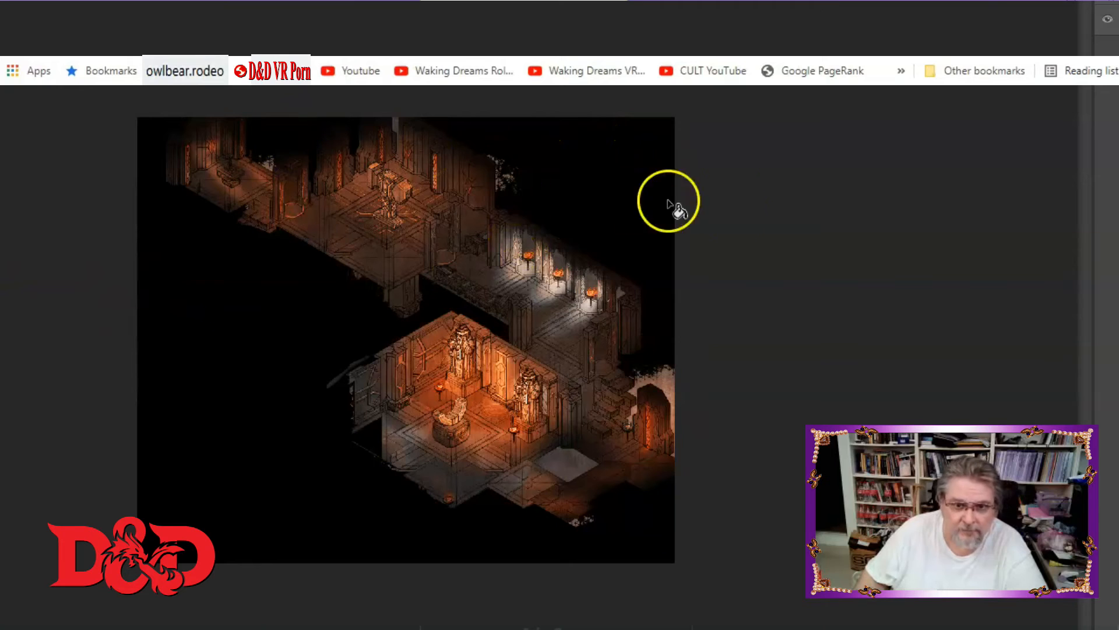
left_click(512, 179)
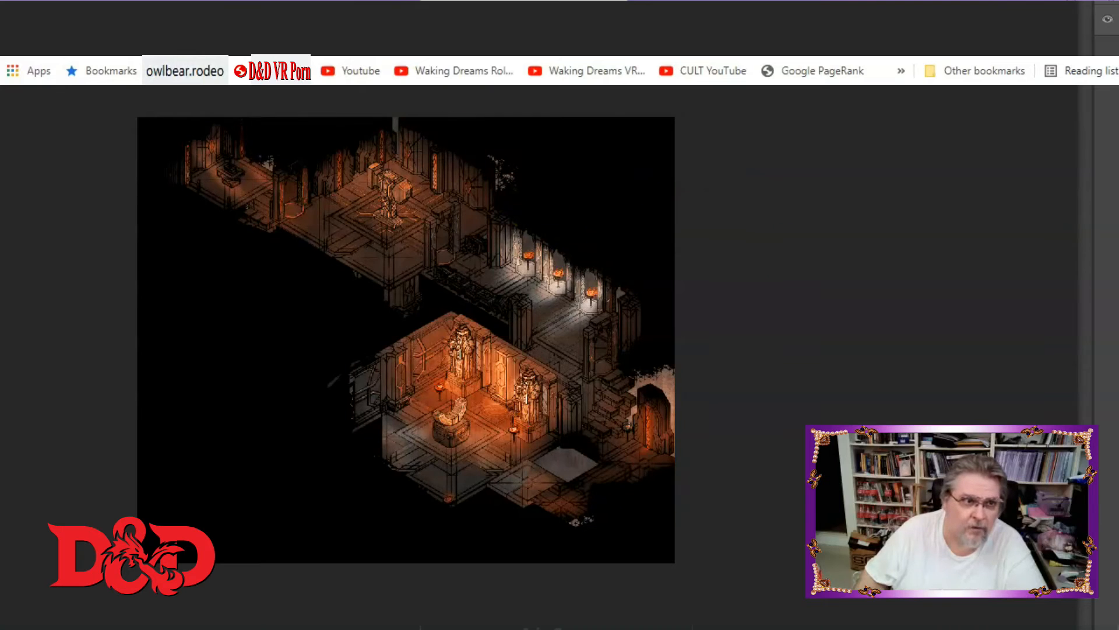
Save a copy of the map section as a PNG named scary2 in the Tokens folder with default PNG options.
key("alt+e")
key("Escape")
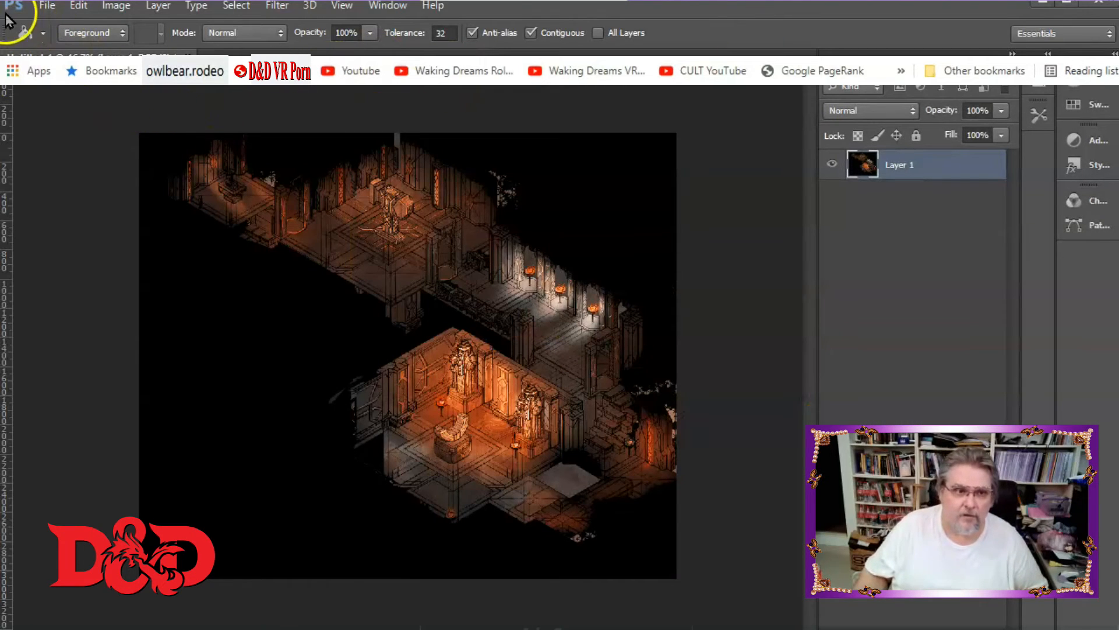
left_click(38, 7)
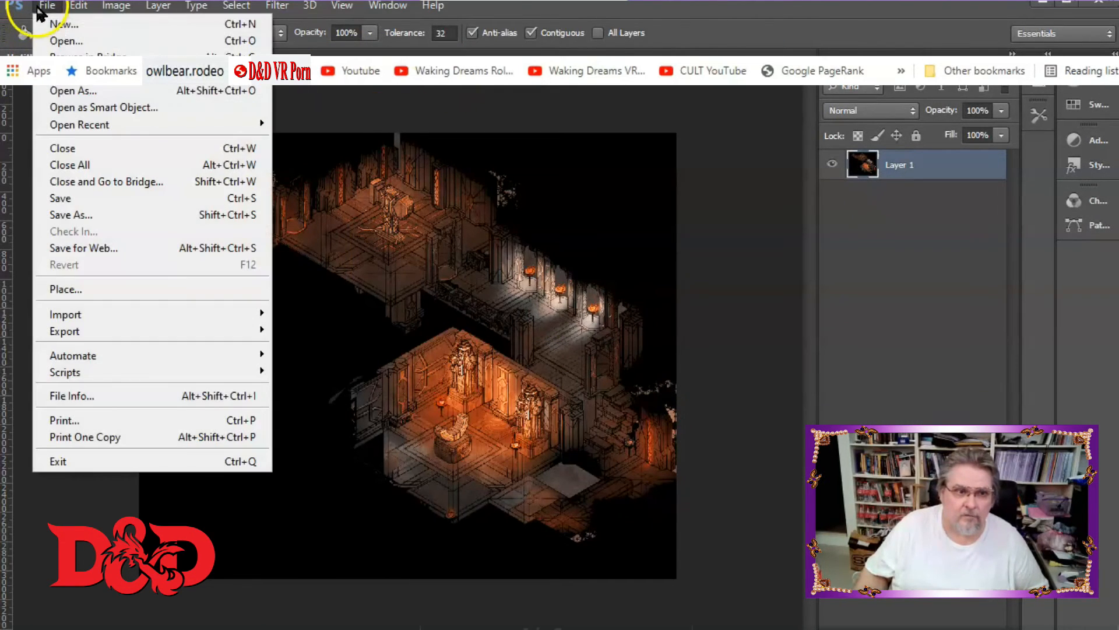
left_click(77, 216)
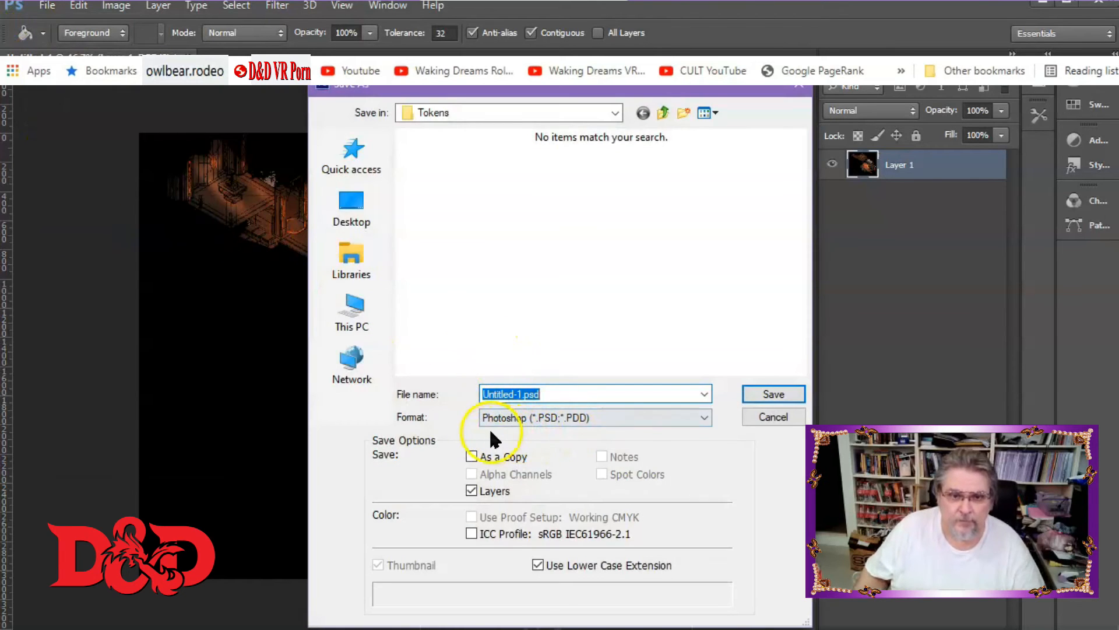
left_click(493, 419)
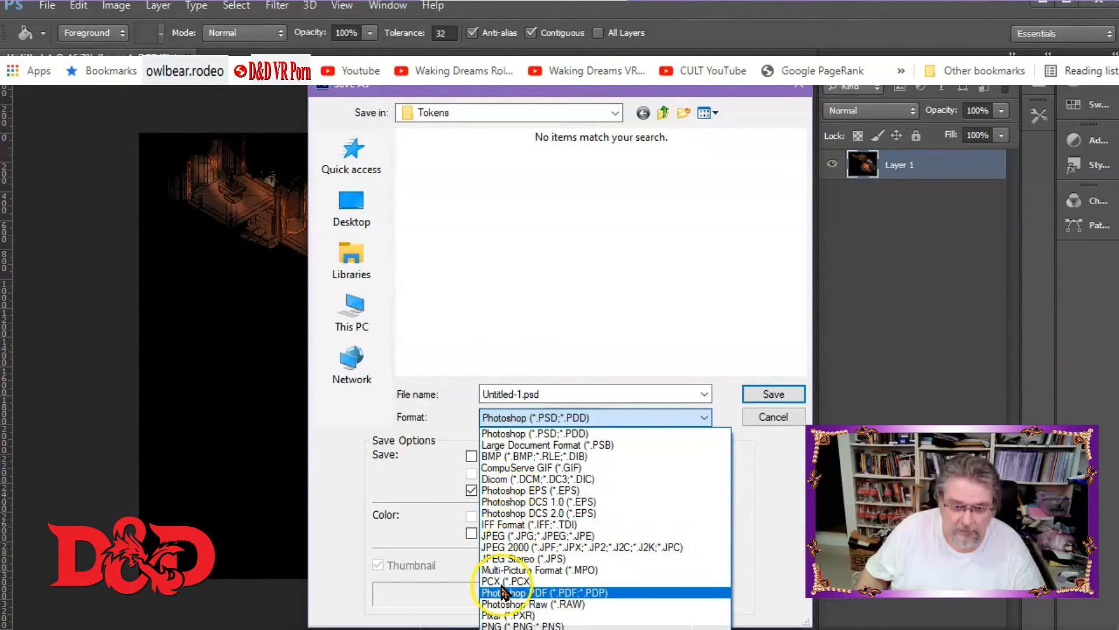
left_click(508, 625)
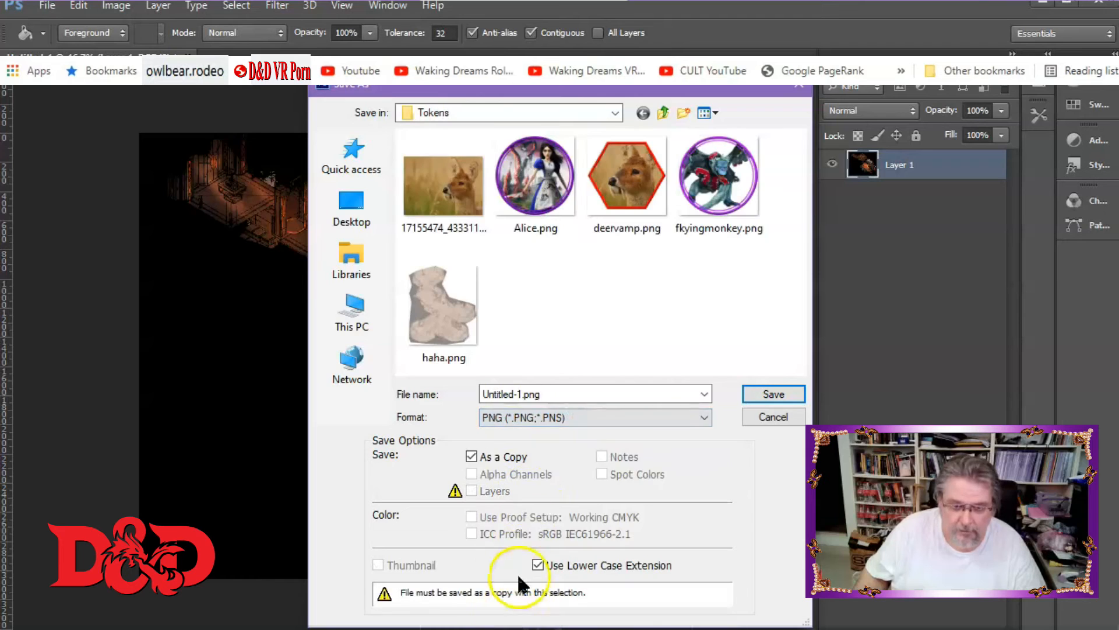
double_click(505, 396)
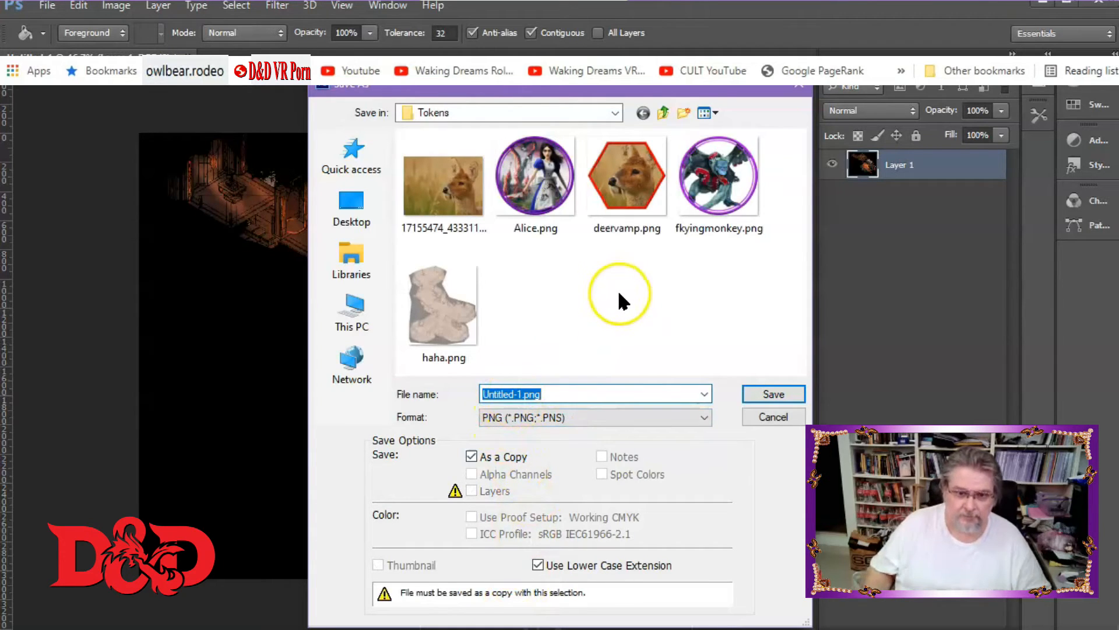
type("sca")
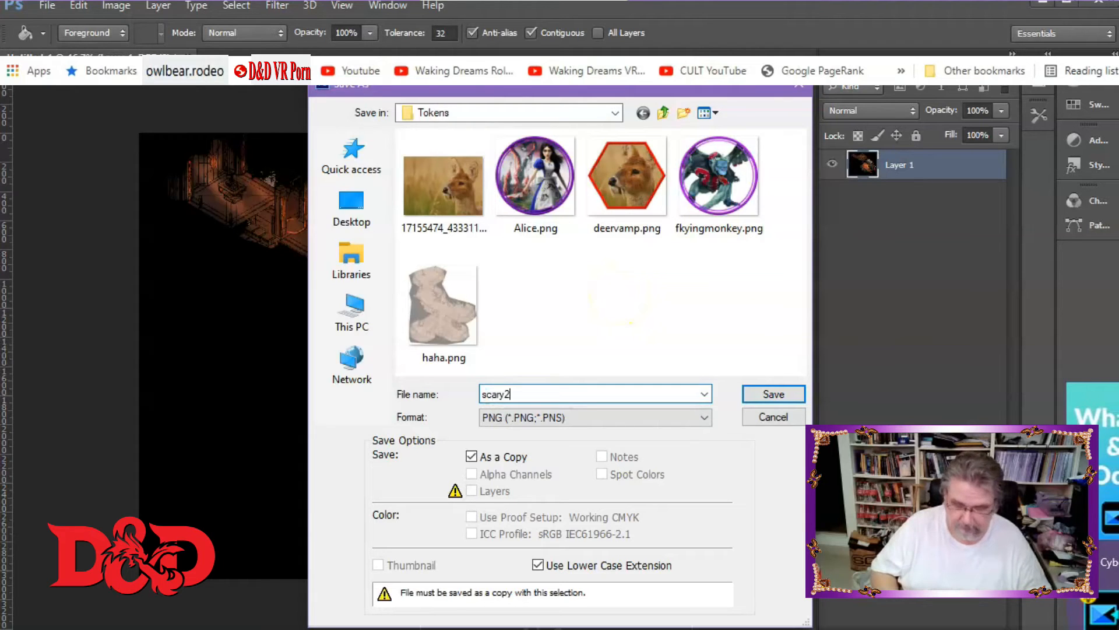
type("ry2")
key("Return")
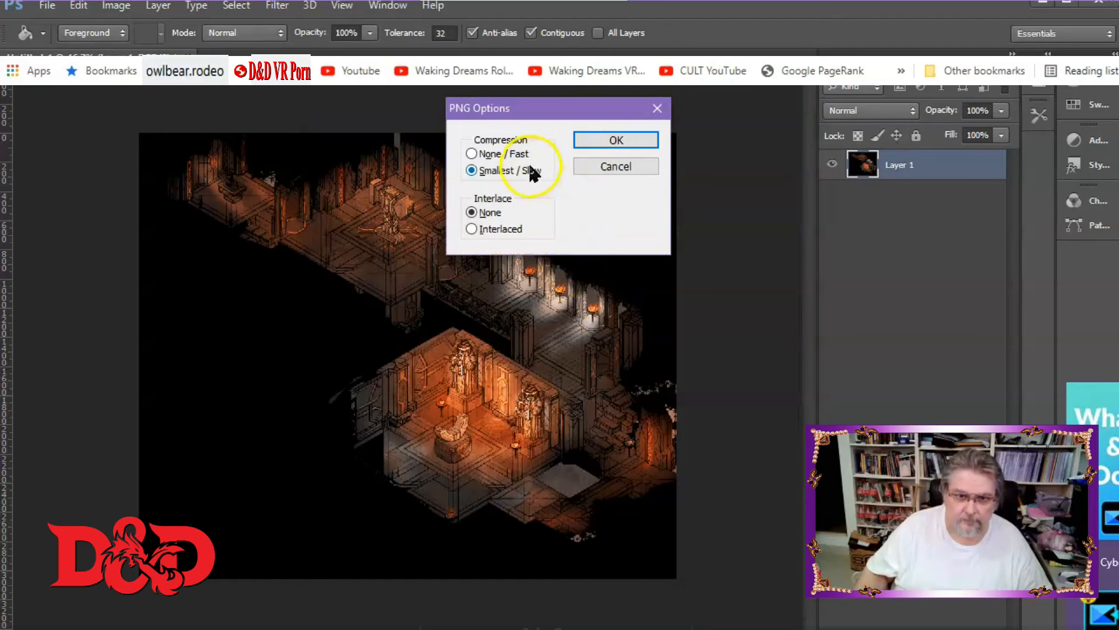
left_click(615, 142)
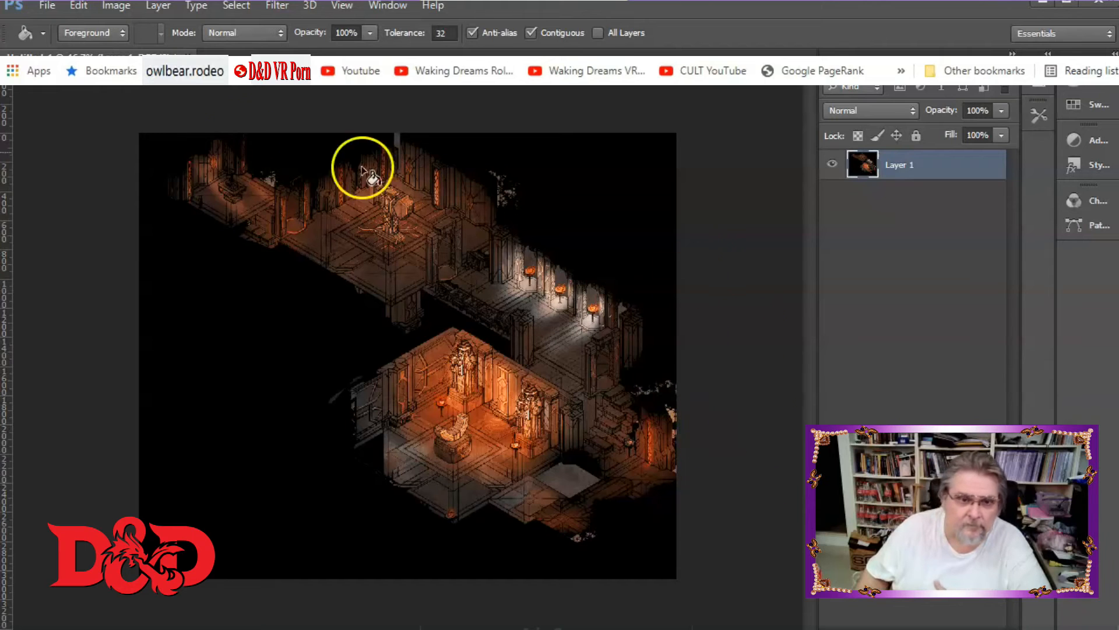
left_click(116, 5)
mouse_move(174, 49)
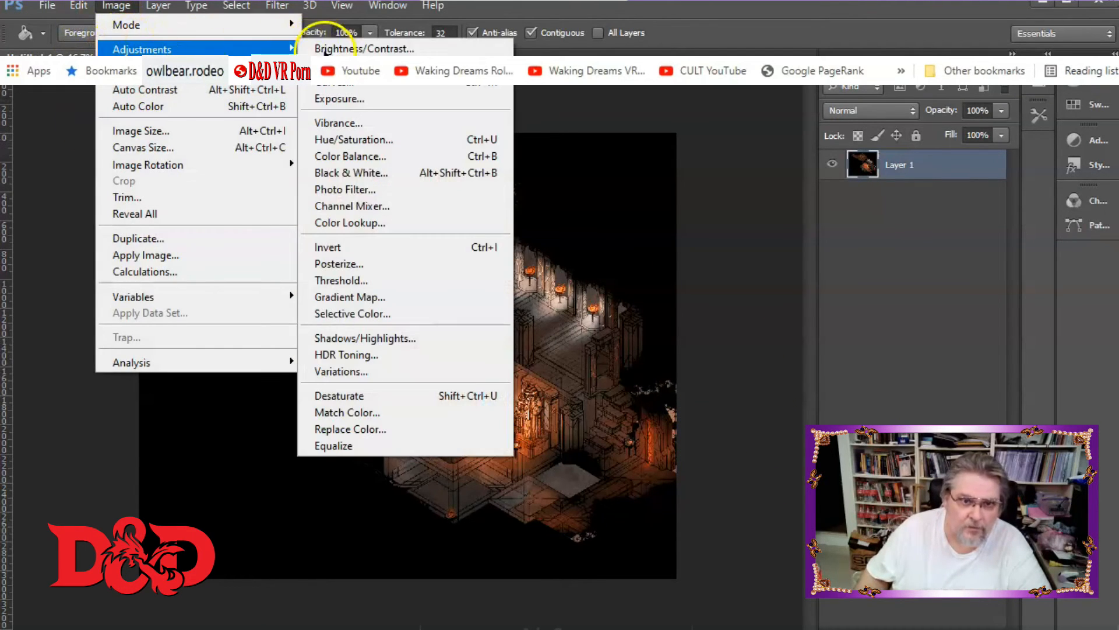
left_click(345, 140)
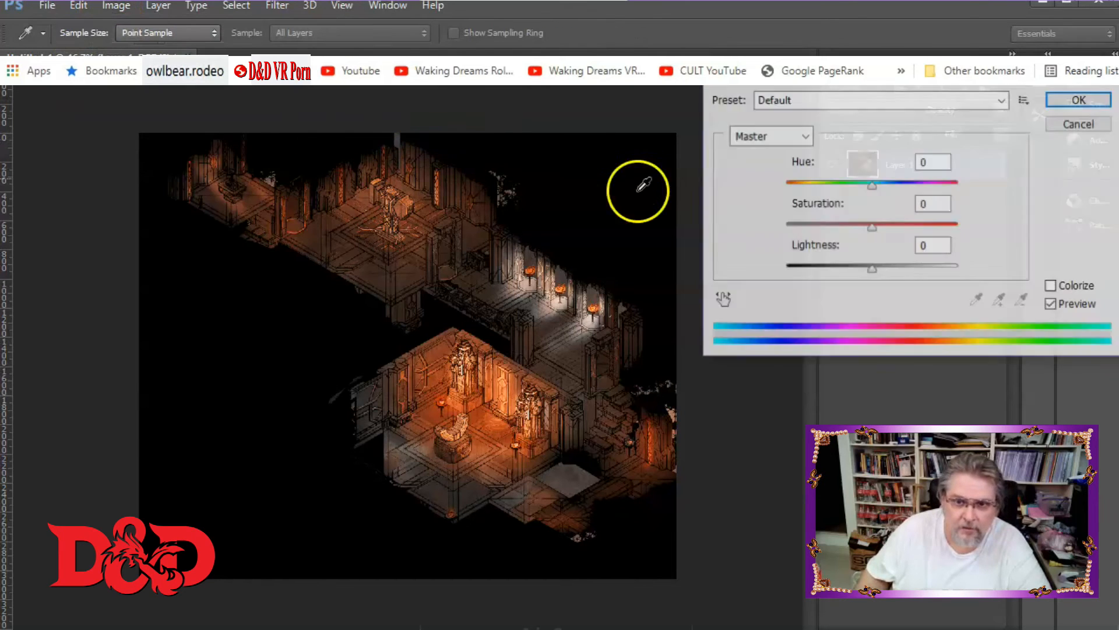
left_click_drag(871, 184, 839, 183)
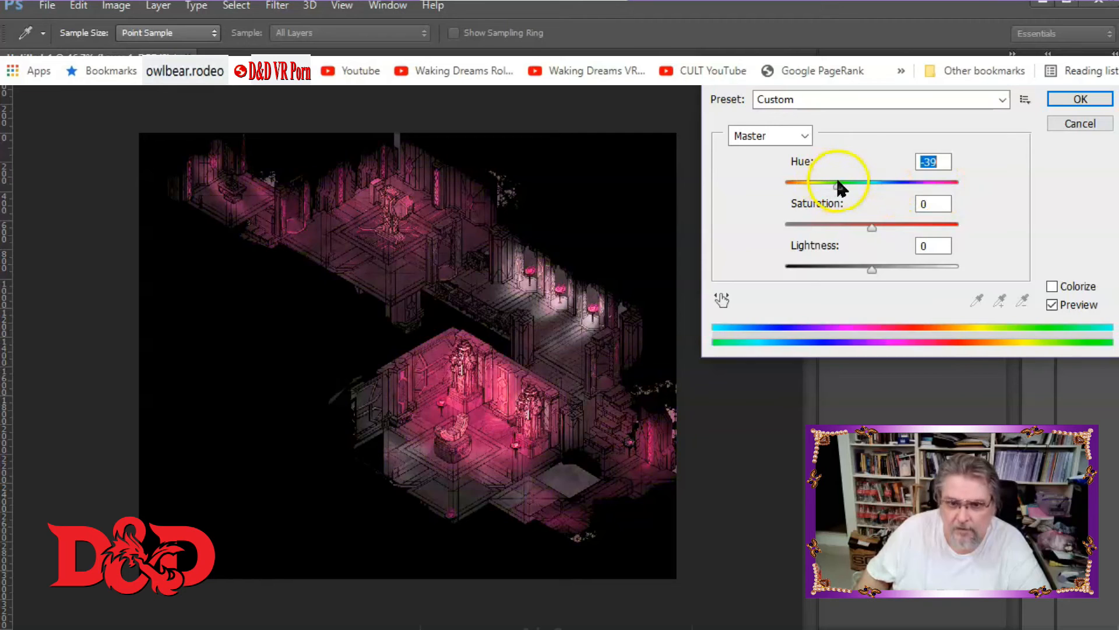
left_click(1065, 125)
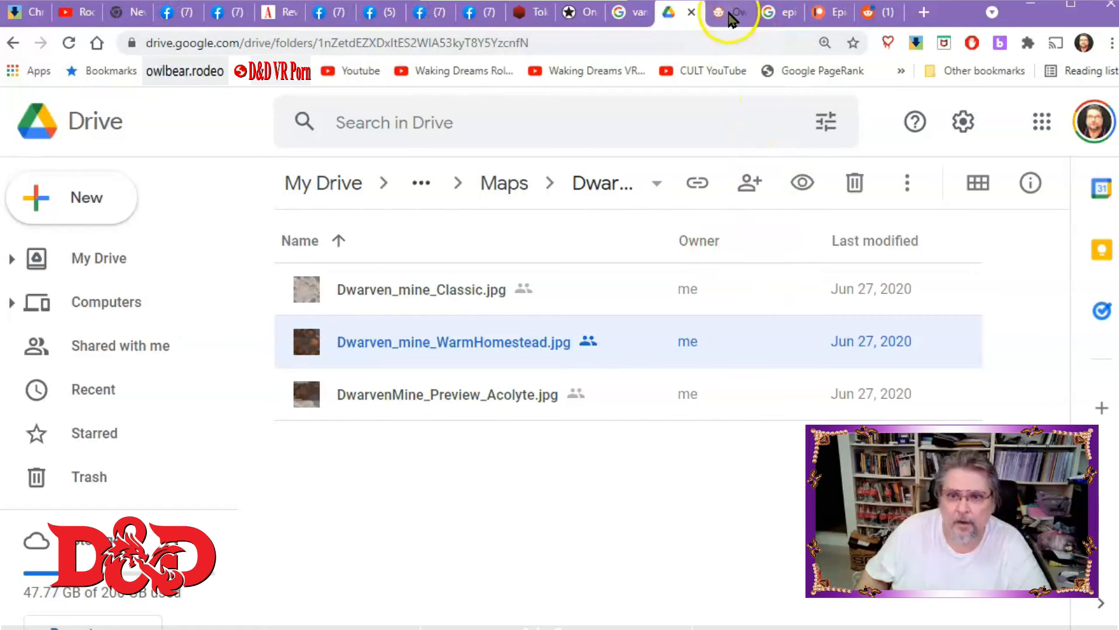
Switch to the Owlbear Rodeo tab and import scary2.png as a new map, accepting the size warning.
left_click(729, 13)
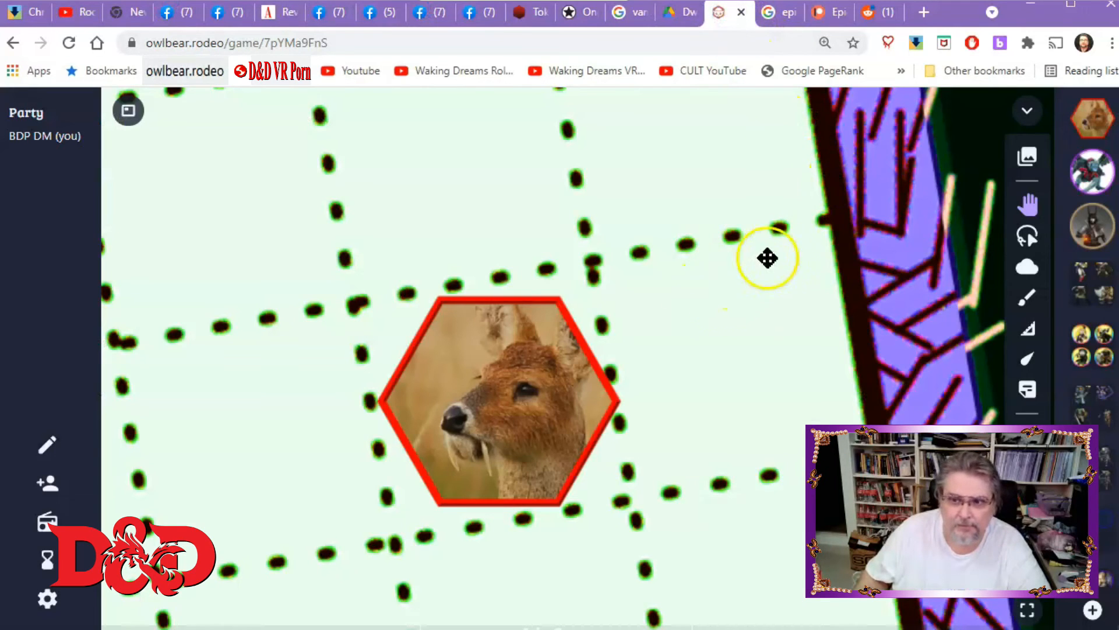
left_click(1027, 156)
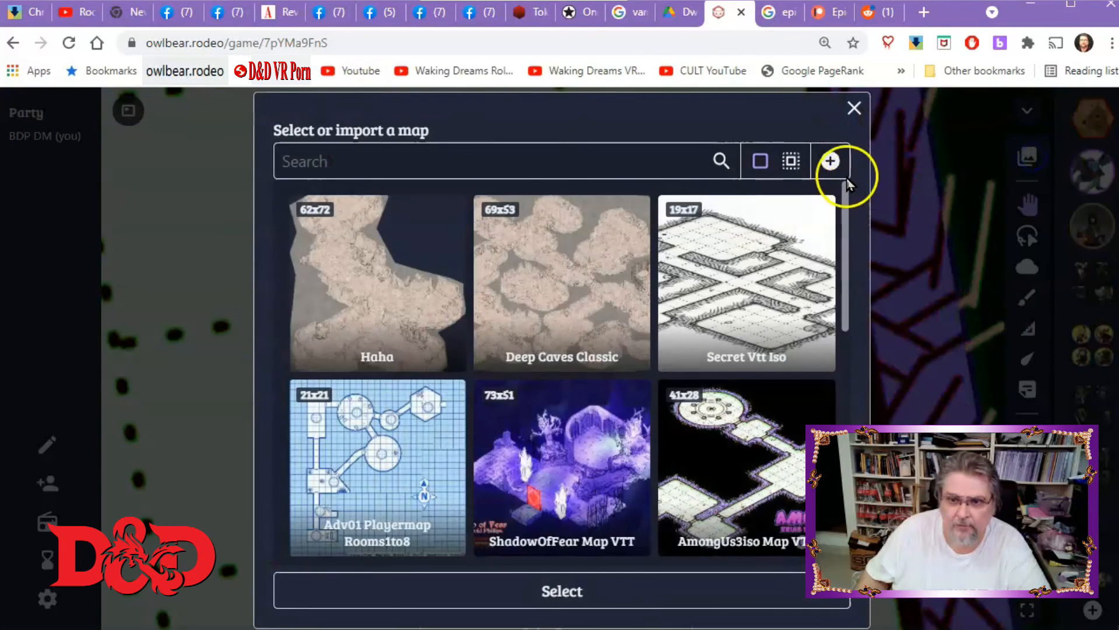
left_click(832, 161)
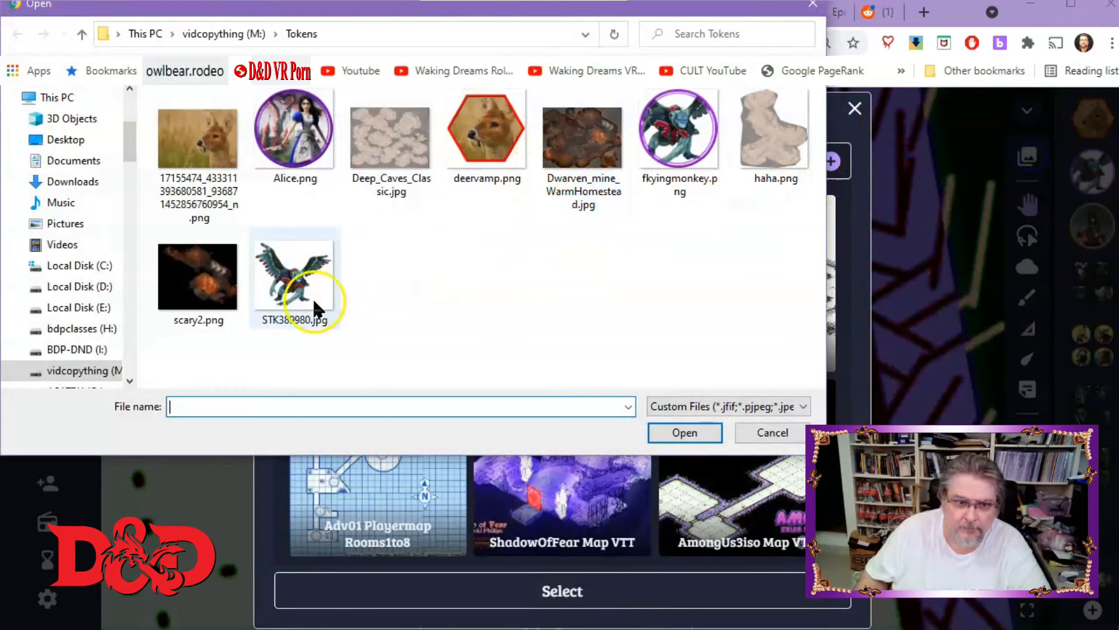
left_click(198, 276)
left_click(667, 432)
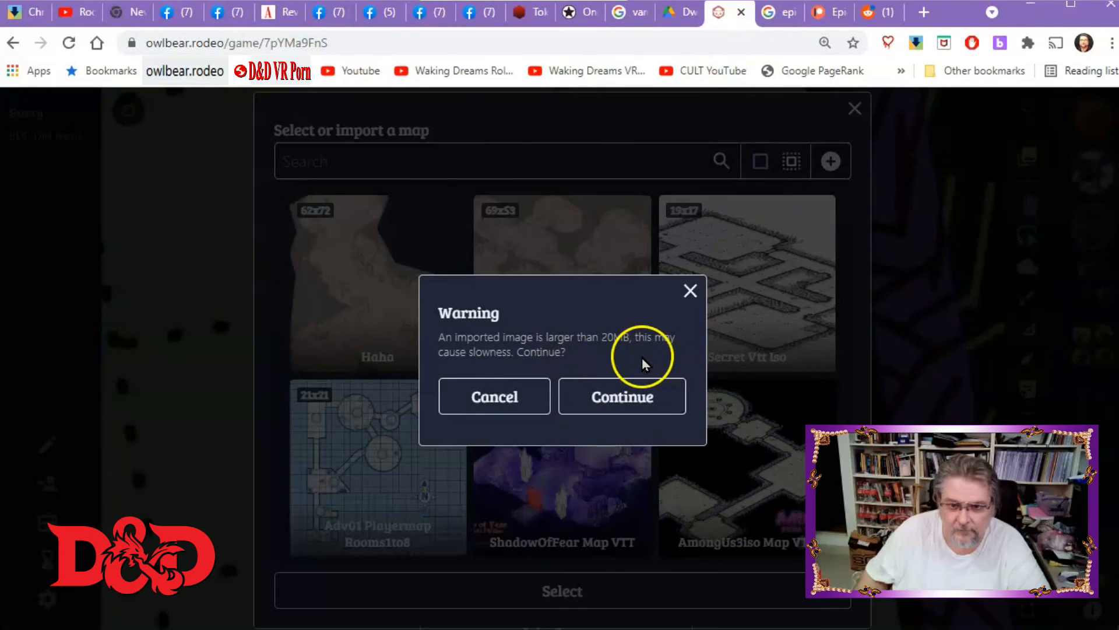
left_click(634, 403)
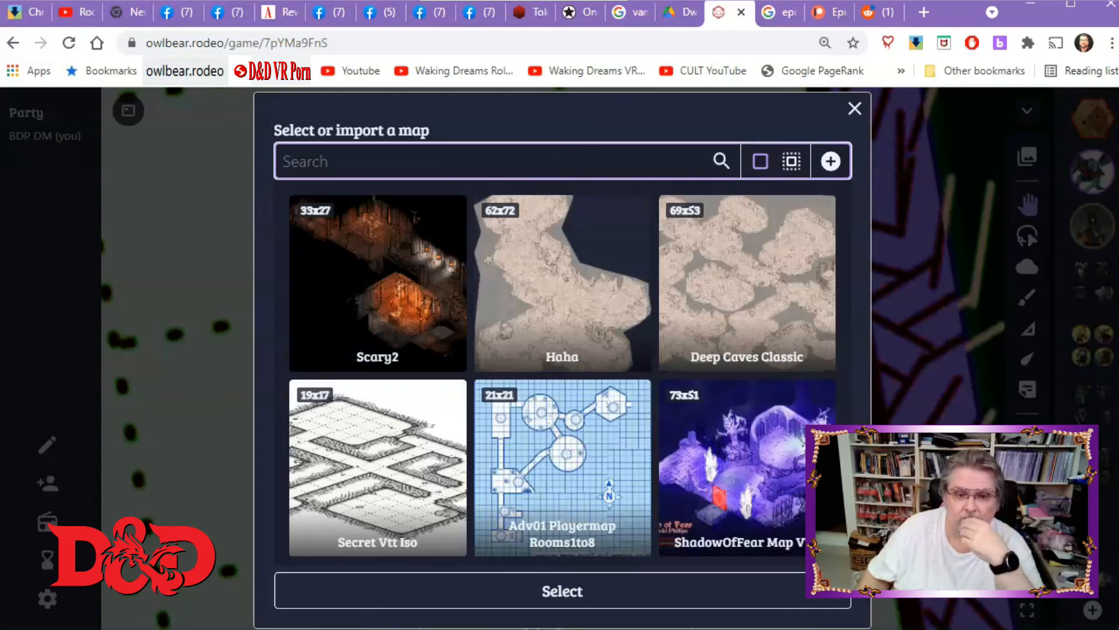
Select the Scary2 map from the map library and open it on the table.
left_click(341, 281)
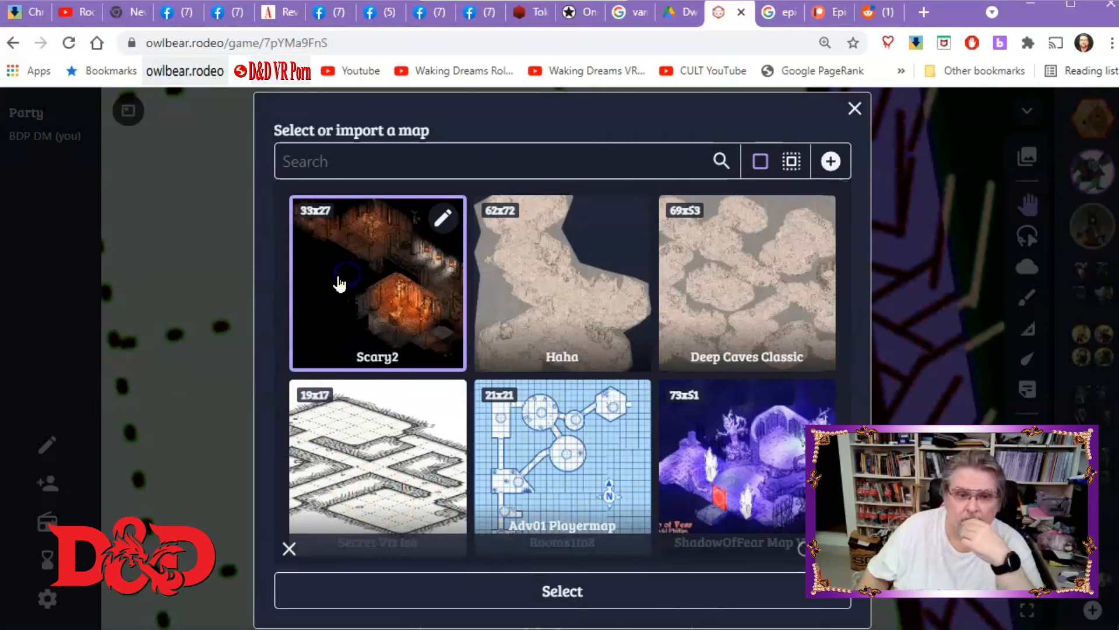
left_click(563, 592)
left_click_drag(681, 387, 622, 400)
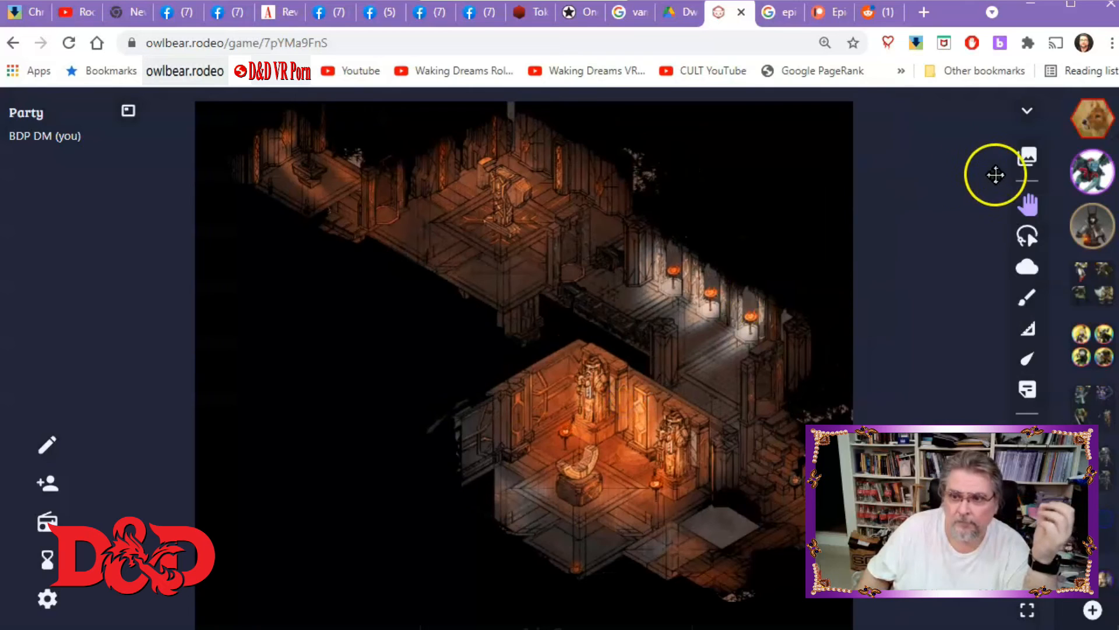
Edit the Scary2 map's grid measurement to Euclidean, save it, and reselect the map.
left_click(1027, 156)
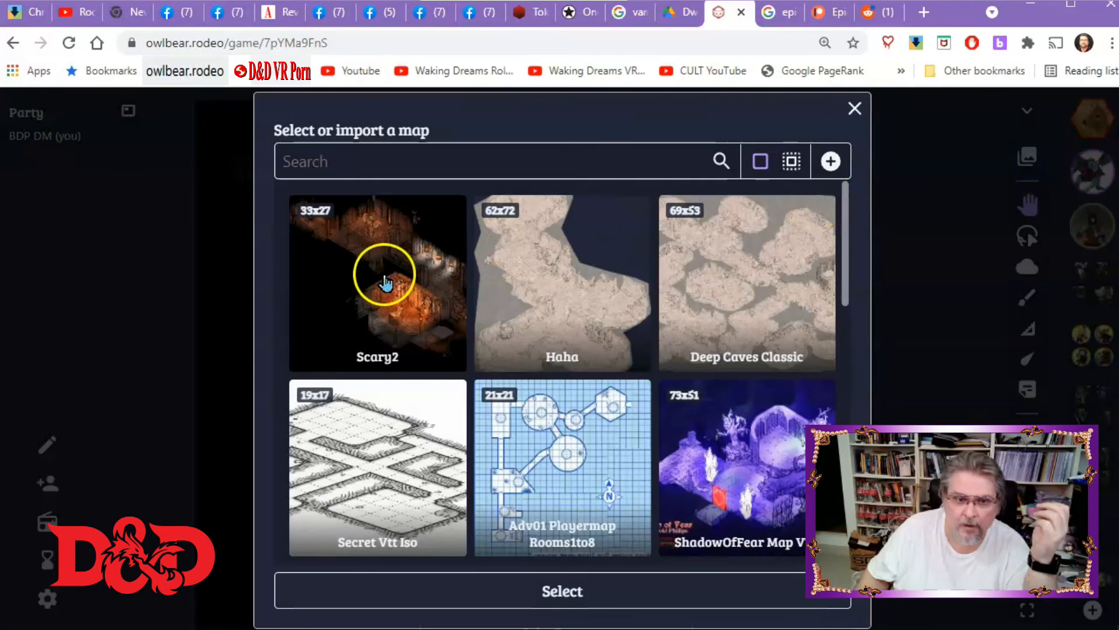
left_click(382, 284)
left_click(443, 217)
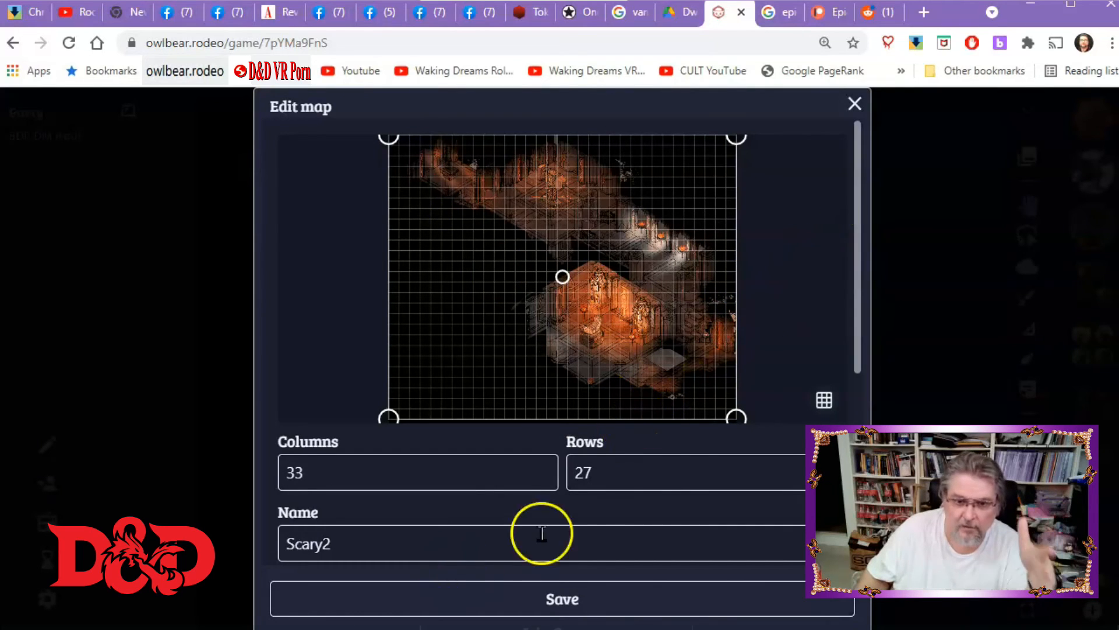
left_click_drag(859, 260, 856, 416)
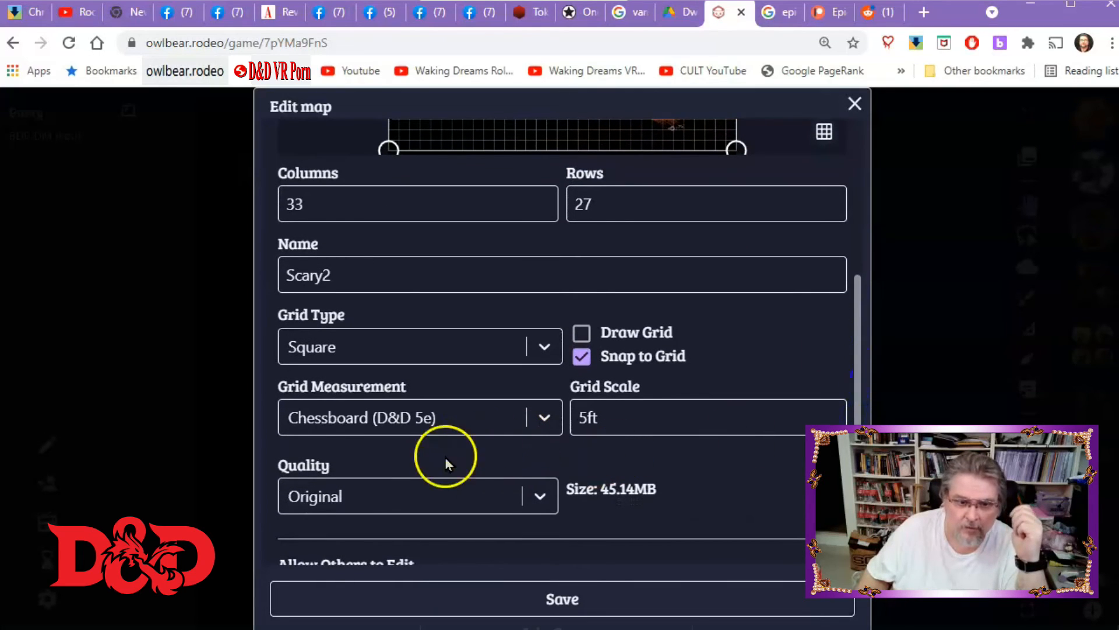
left_click(402, 420)
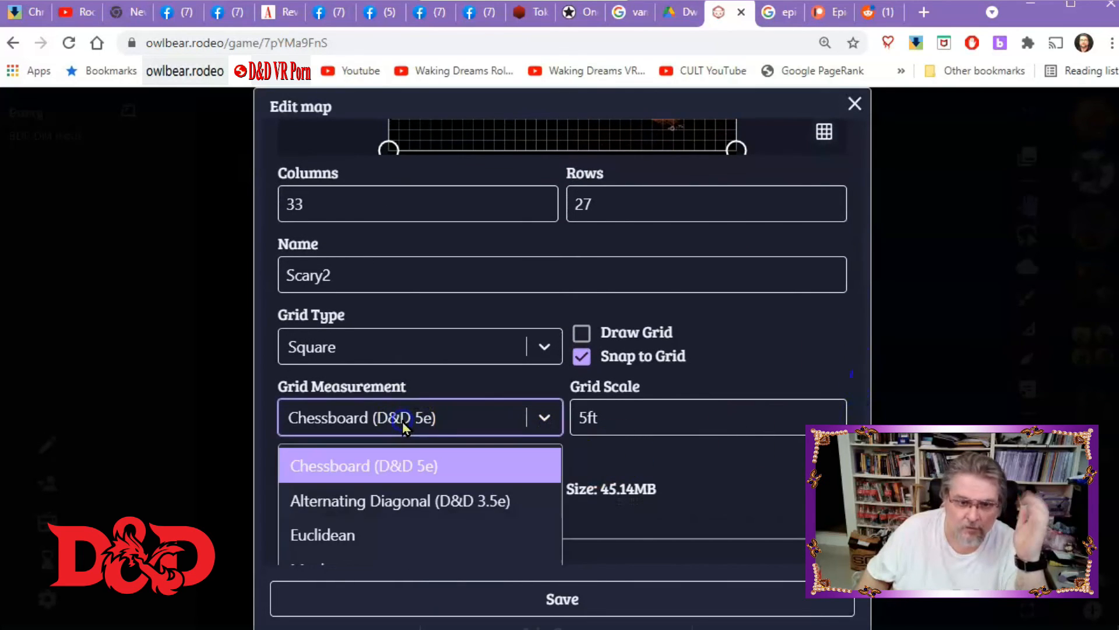
left_click(357, 527)
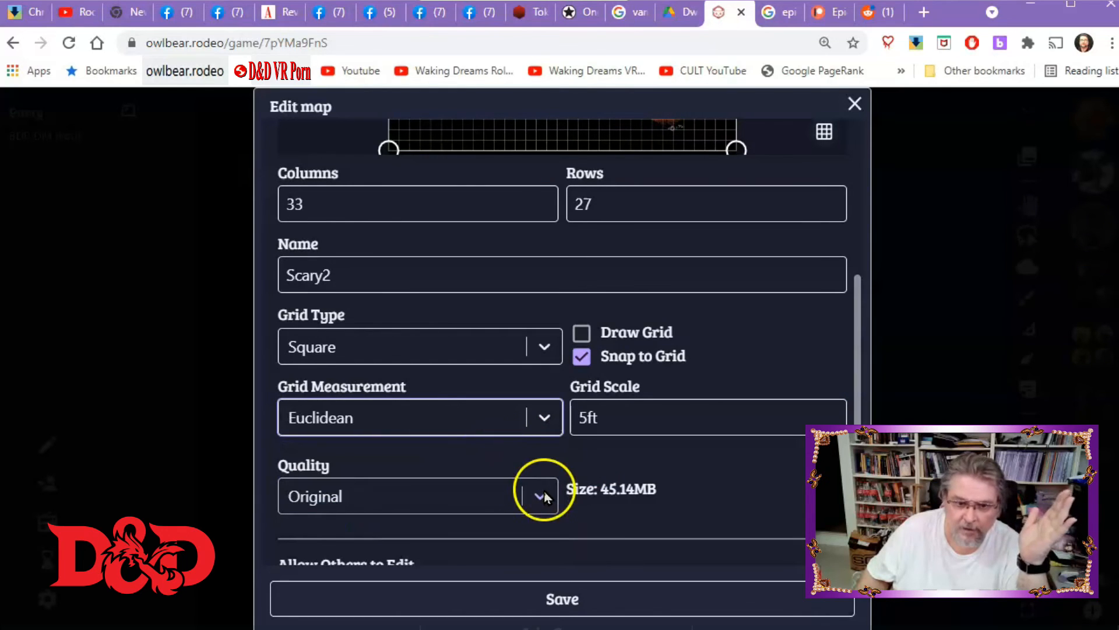
left_click(532, 599)
left_click(386, 300)
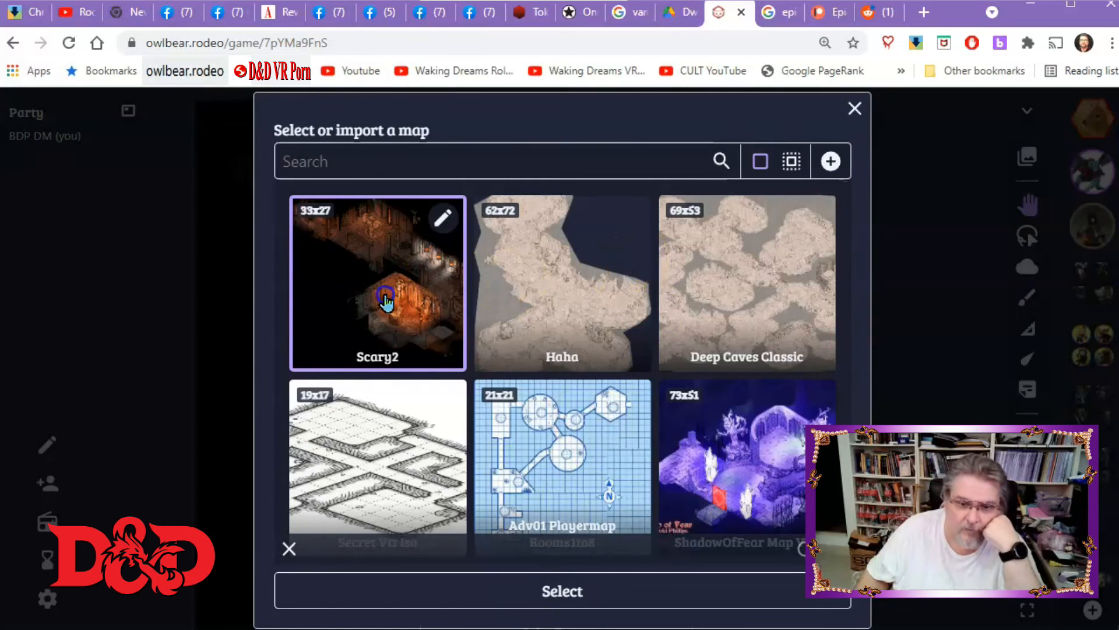
left_click(562, 591)
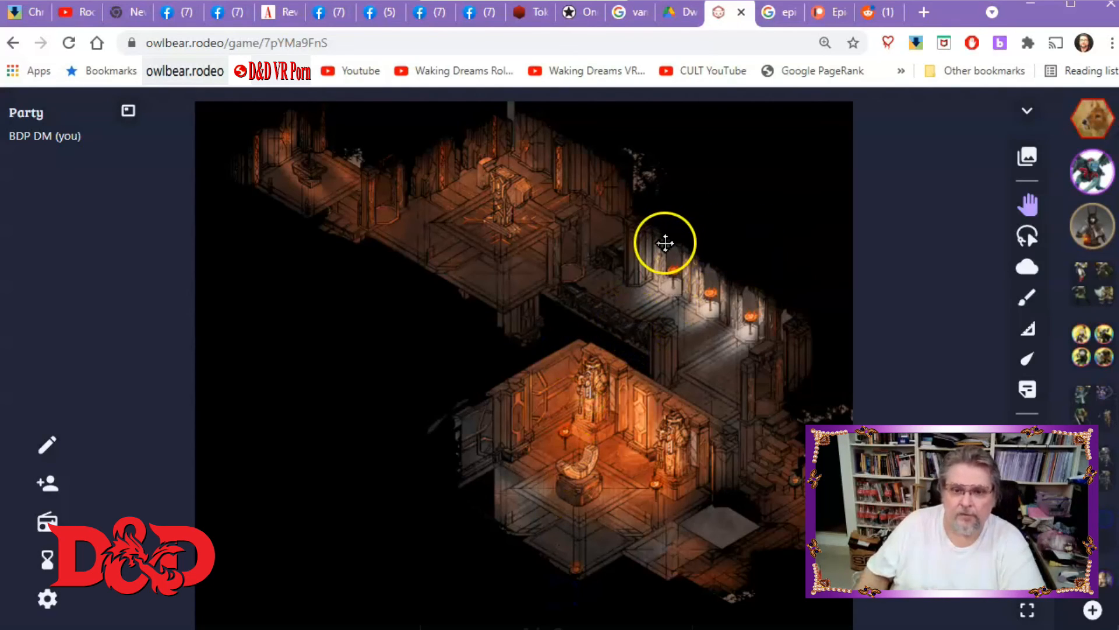
Place a character token from the token collection onto the Scary2 map.
scroll(664, 245, "down", 3)
scroll(670, 251, "up", 2)
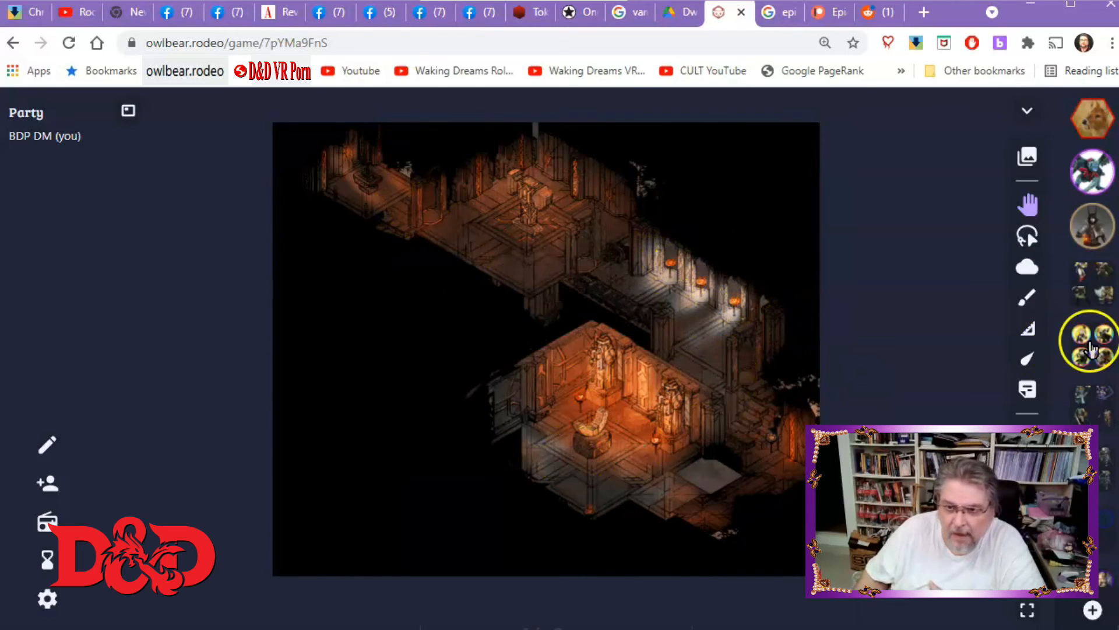
left_click(1102, 408)
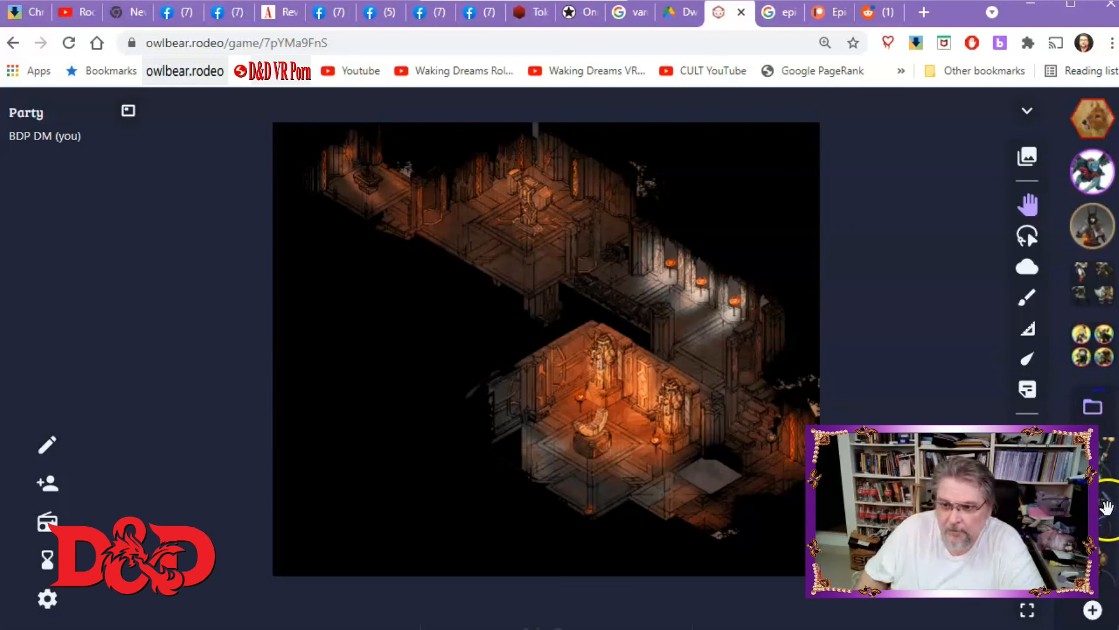
left_click_drag(1100, 506, 387, 174)
scroll(497, 270, "up", 6)
left_click_drag(286, 218, 603, 540)
left_click_drag(375, 347, 599, 623)
left_click_drag(568, 532, 651, 545)
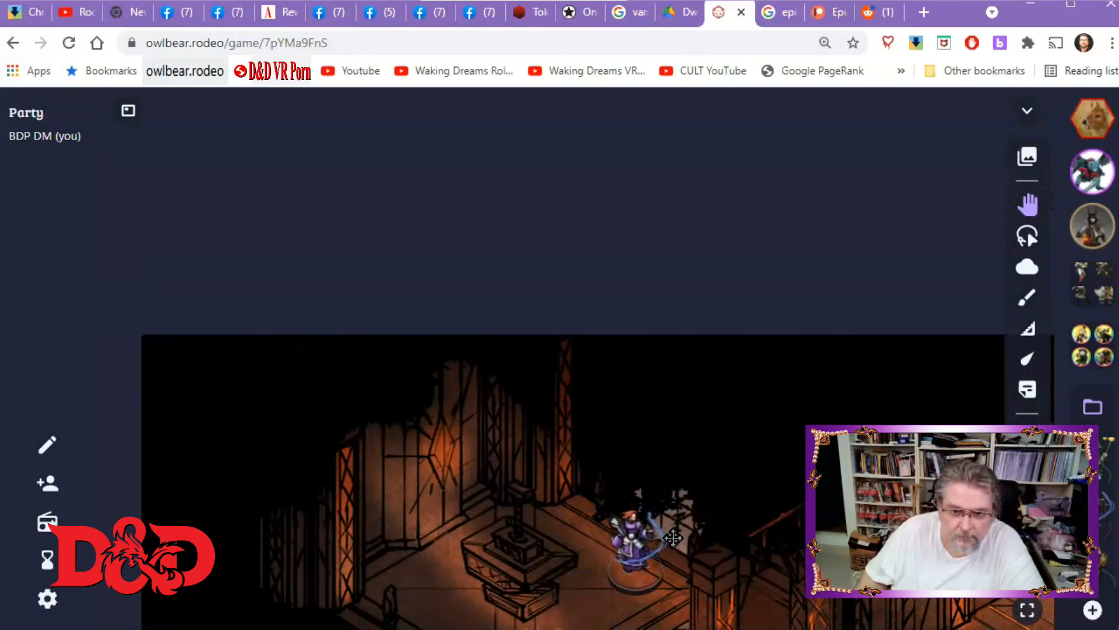
Reposition the character token onto the walkway beside the pedestal, nudging it into place.
scroll(672, 538, "down", 3)
left_click_drag(612, 591, 315, 348)
scroll(473, 377, "up", 5)
left_click(449, 309)
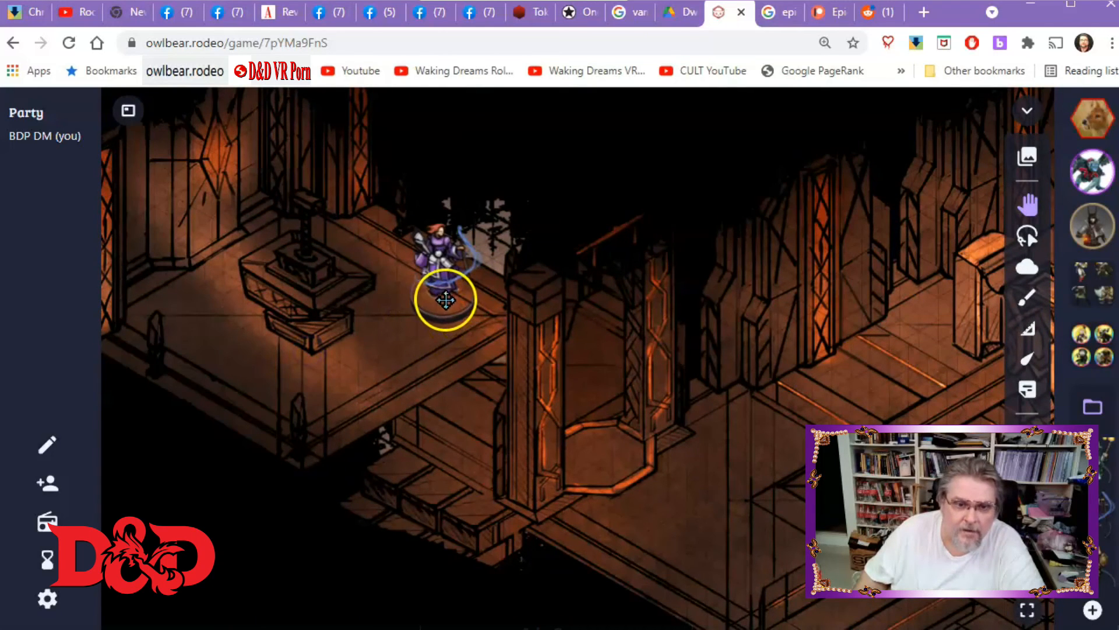
left_click_drag(452, 305, 429, 302)
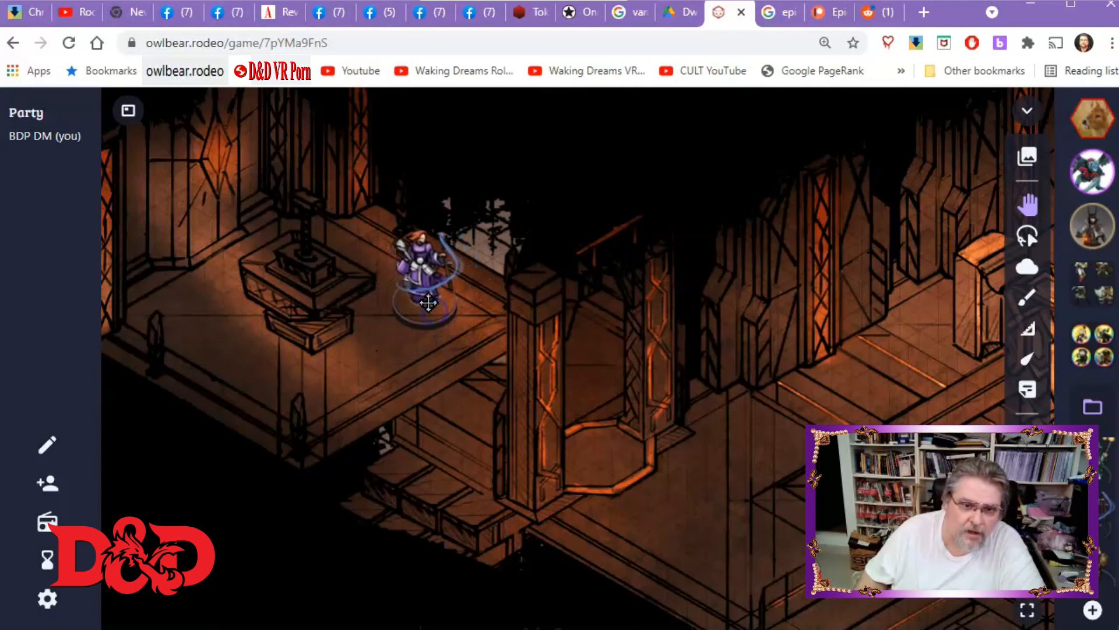
left_click(465, 298)
left_click_drag(470, 283, 455, 283)
left_click(529, 278)
scroll(505, 305, "up", 5)
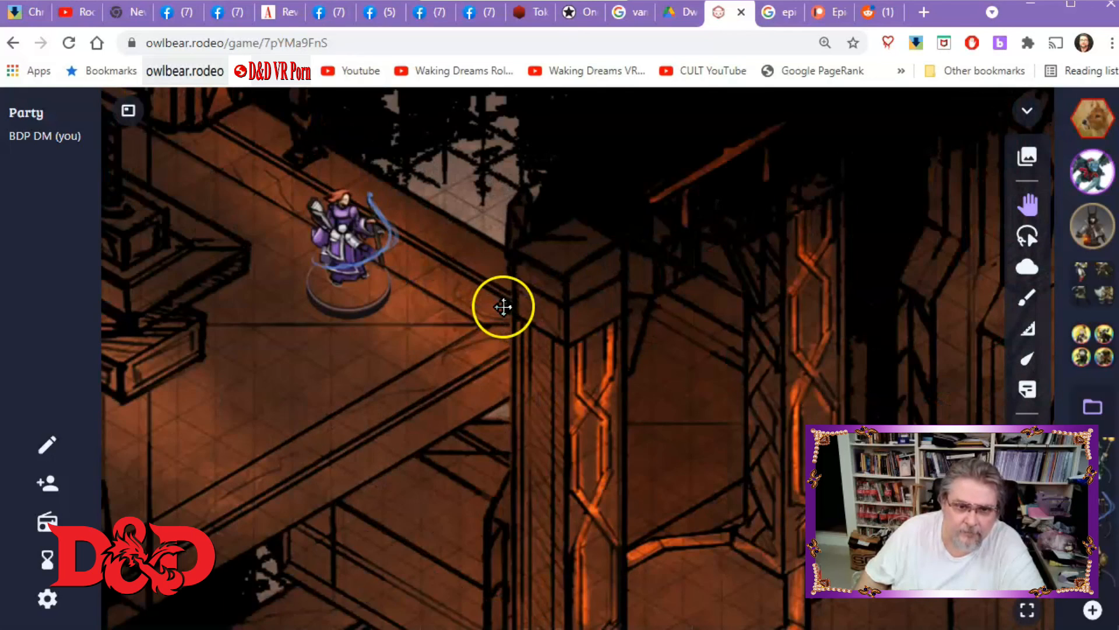
left_click_drag(380, 405, 569, 395)
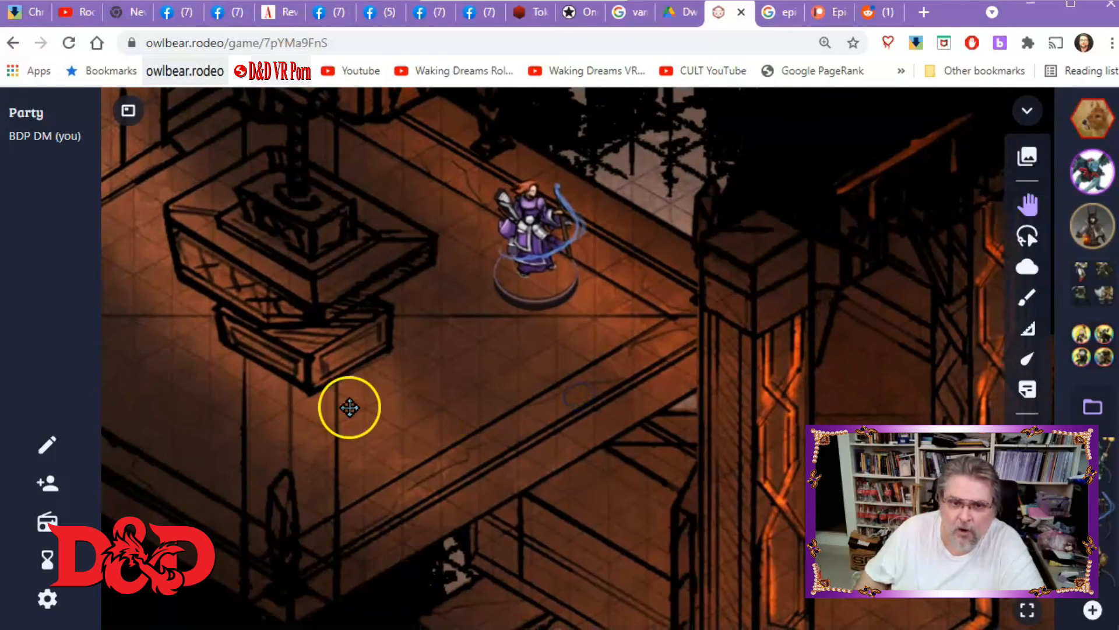
left_click_drag(517, 295, 499, 347)
Zoom and pan around the map to examine the token's scale against the map details.
scroll(499, 346, "down", 5)
left_click_drag(737, 420, 357, 330)
left_click_drag(716, 364, 432, 186)
left_click_drag(433, 449, 580, 243)
left_click_drag(525, 412, 528, 309)
scroll(511, 292, "down", 6)
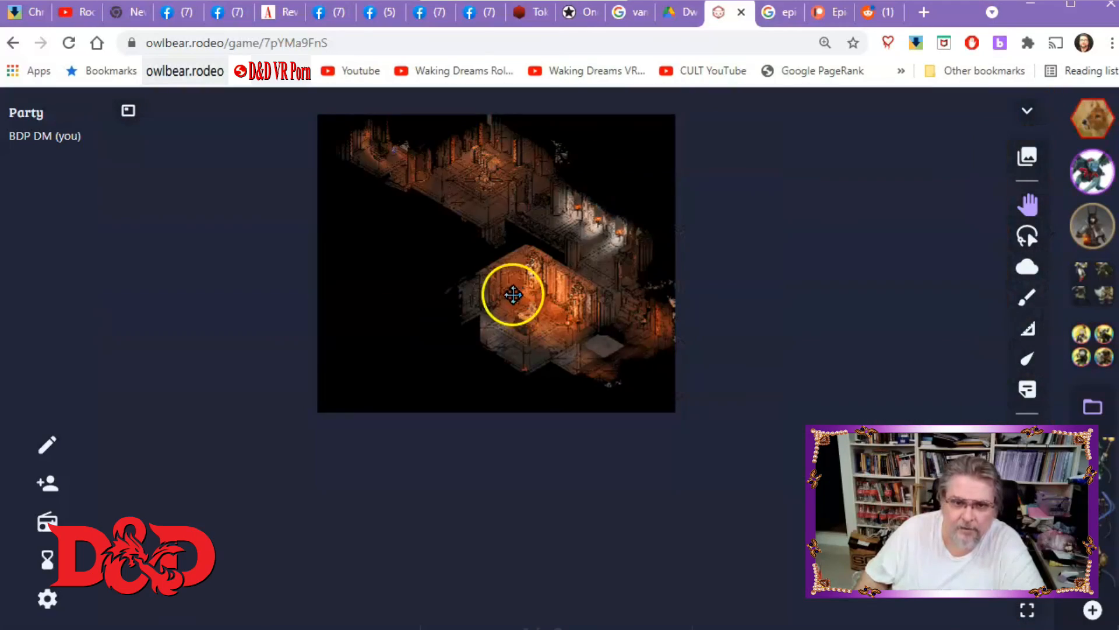
left_click_drag(422, 289, 425, 407)
scroll(427, 408, "up", 5)
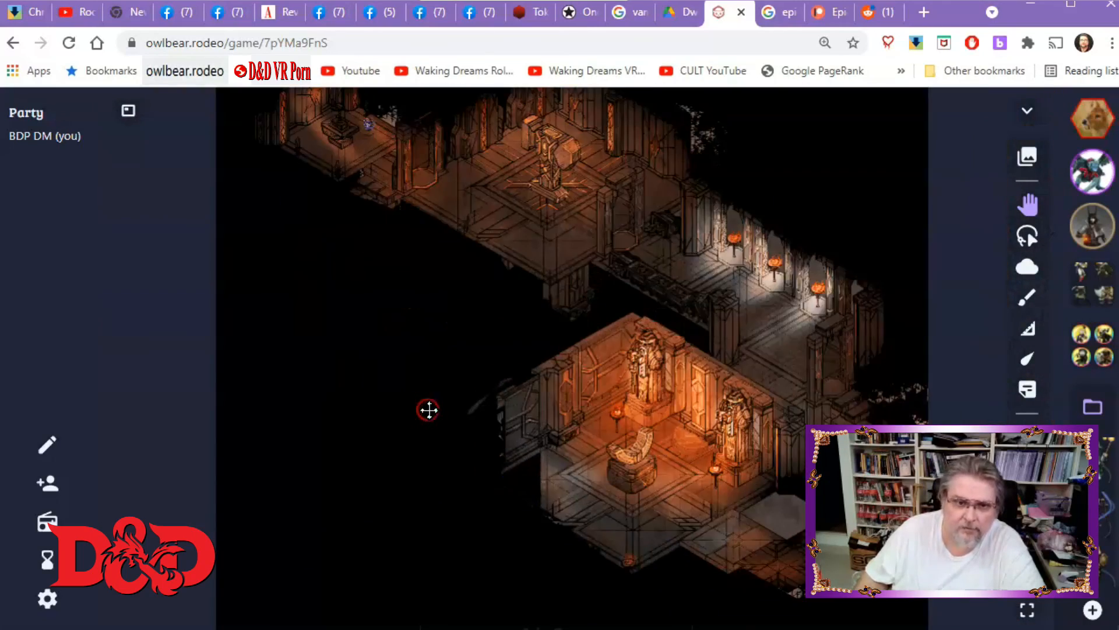
scroll(427, 407, "down", 7)
scroll(414, 379, "up", 4)
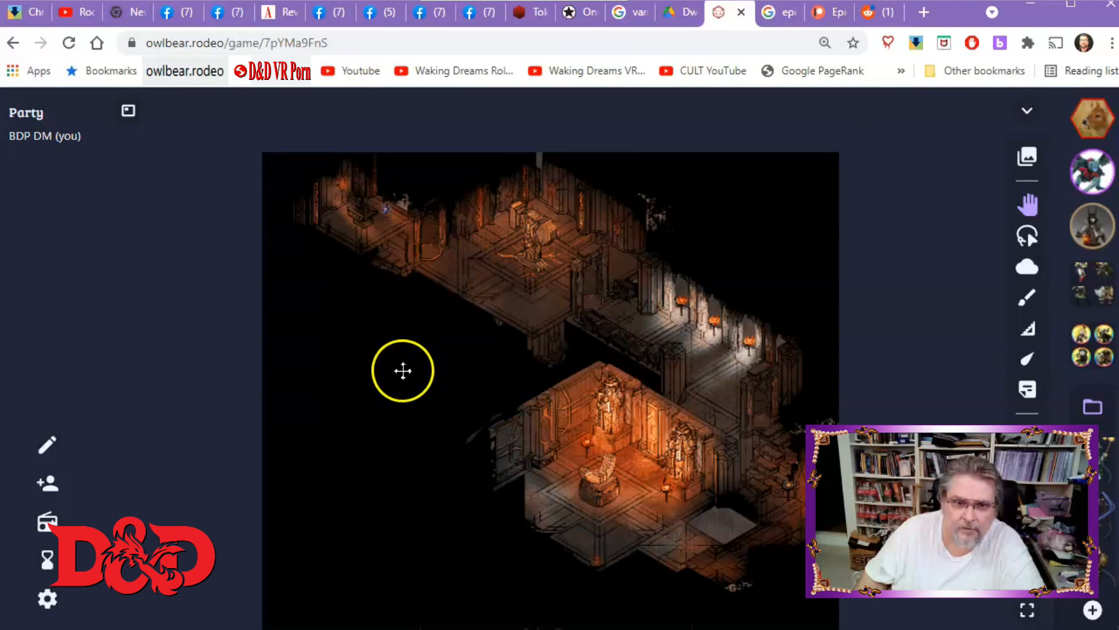
left_click_drag(404, 369, 352, 445)
scroll(357, 431, "up", 2)
scroll(357, 431, "up", 2)
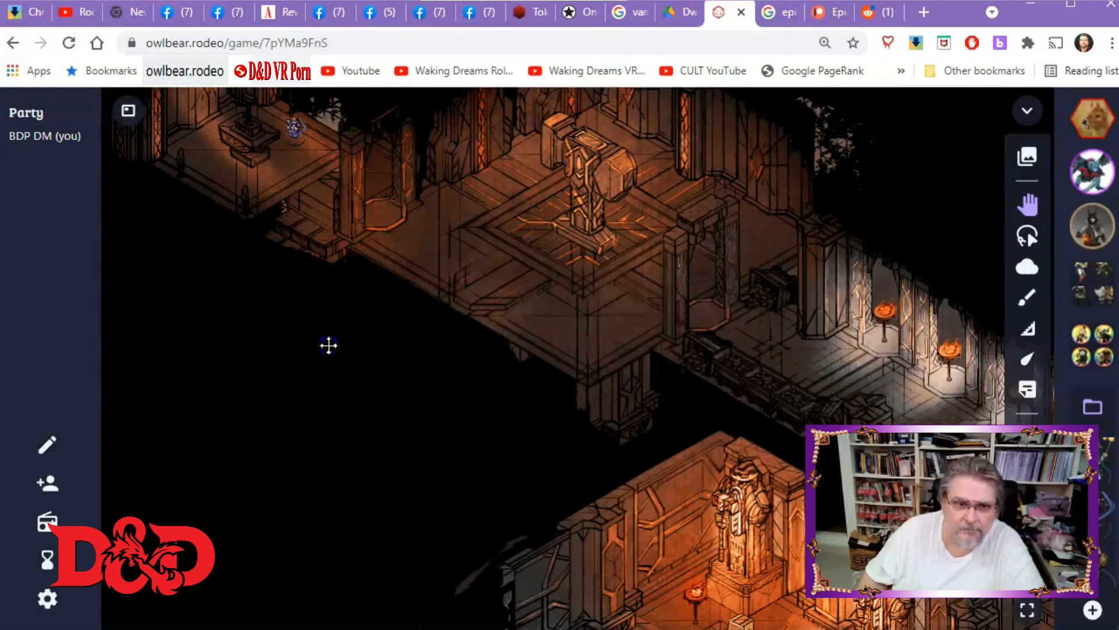
scroll(404, 457, "down", 2)
scroll(424, 464, "up", 3)
left_click_drag(419, 443, 507, 604)
left_click_drag(421, 379, 527, 584)
scroll(527, 584, "up", 2)
left_click_drag(505, 519, 397, 597)
left_click_drag(477, 520, 521, 541)
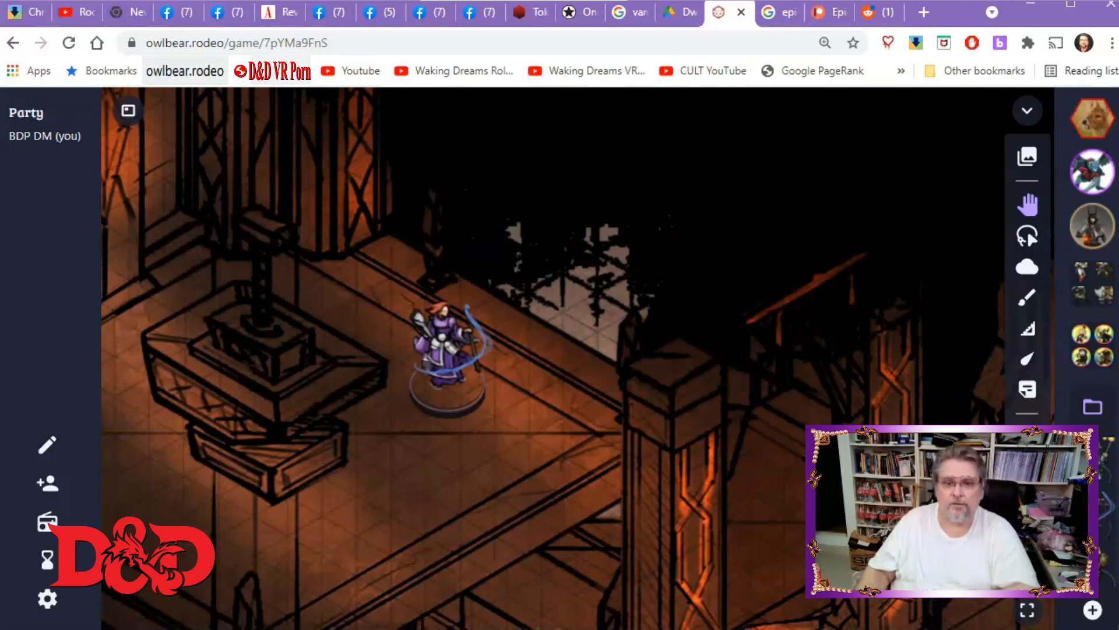